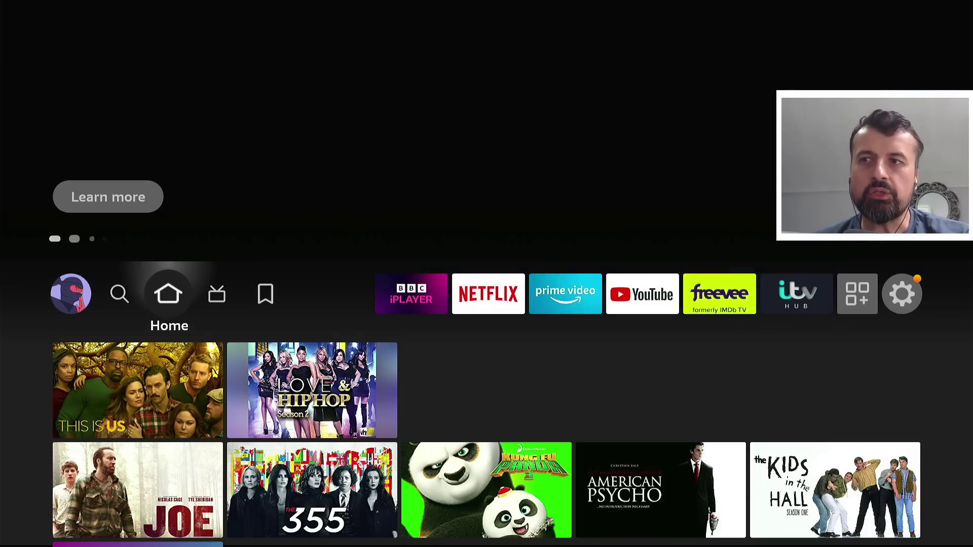
Step: On the Find page, search the store for 'Do' and pick the Downloader suggestion
{"action": "key", "text": "Right"}
{"action": "key", "text": "Left"}
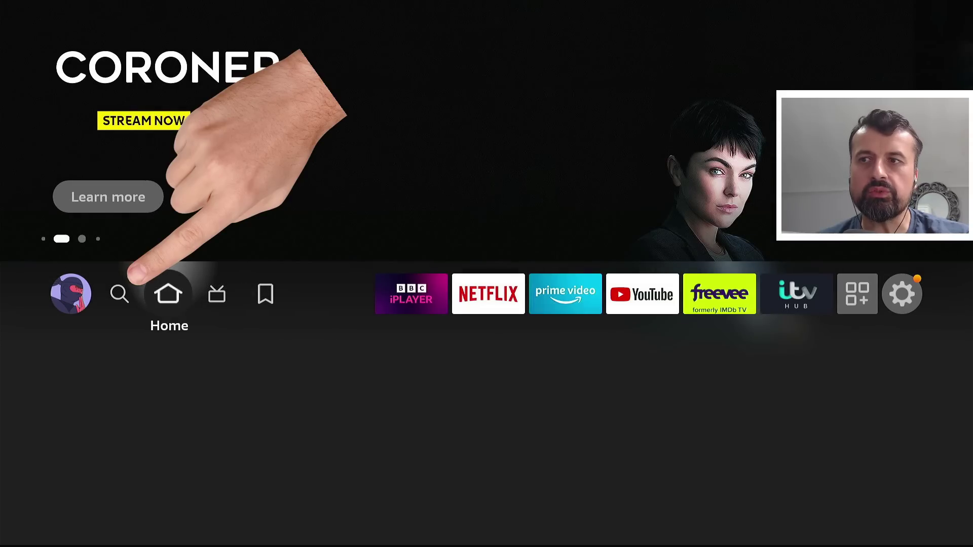
{"action": "key", "text": "Left"}
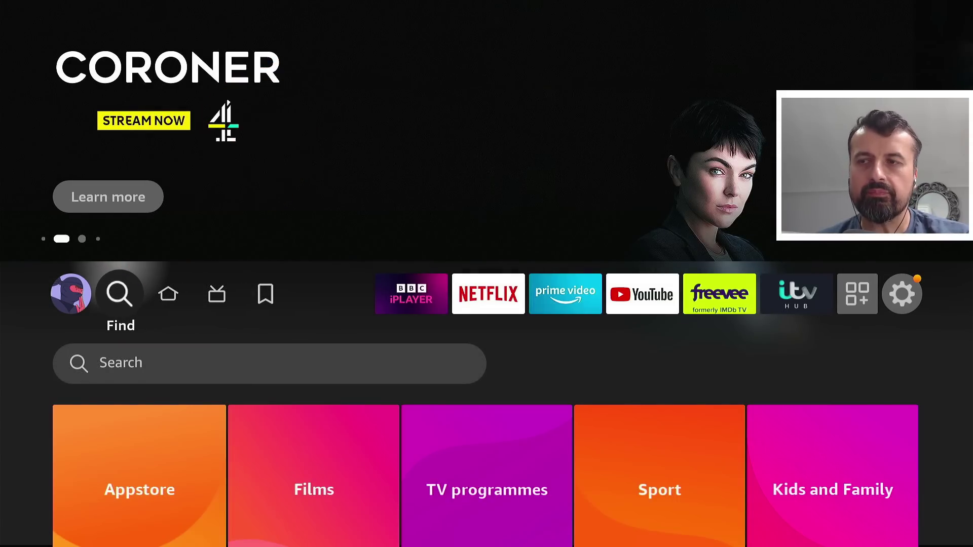
{"action": "key", "text": "Down"}
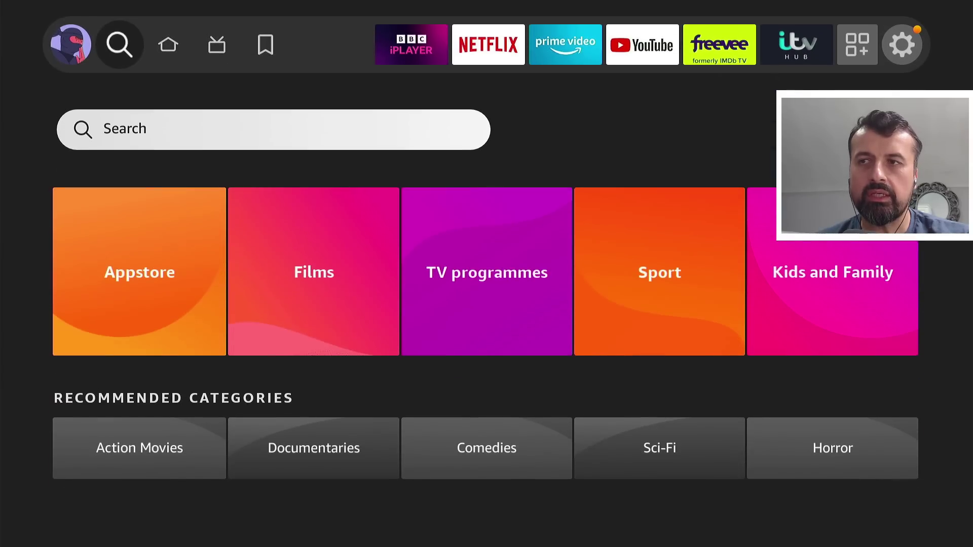
{"action": "key", "text": "Return"}
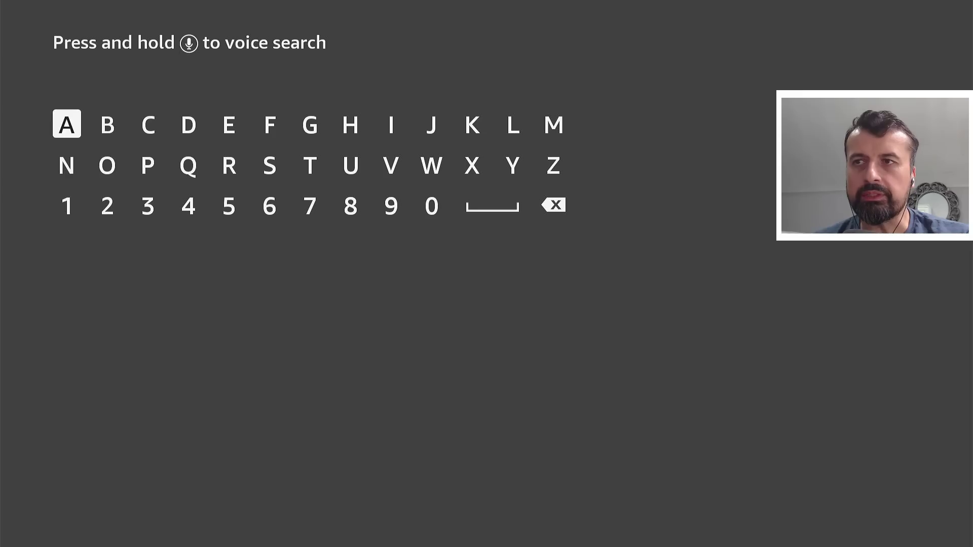
{"action": "key", "text": "Right"}
{"action": "key", "text": "Right"}
{"action": "key", "text": "Right"}
{"action": "type", "text": "Do"}
{"action": "key", "text": "Down"}
{"action": "key", "text": "Down"}
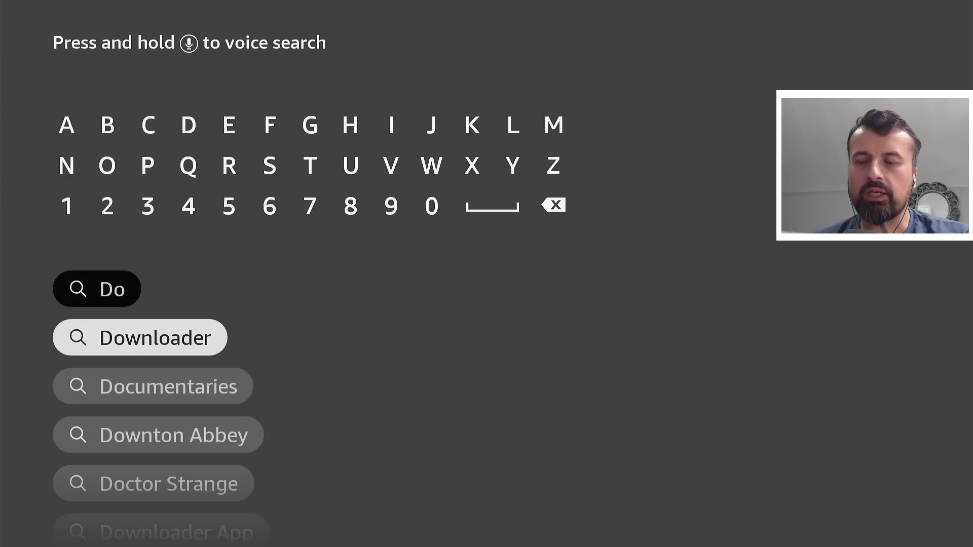
{"action": "key", "text": "Return"}
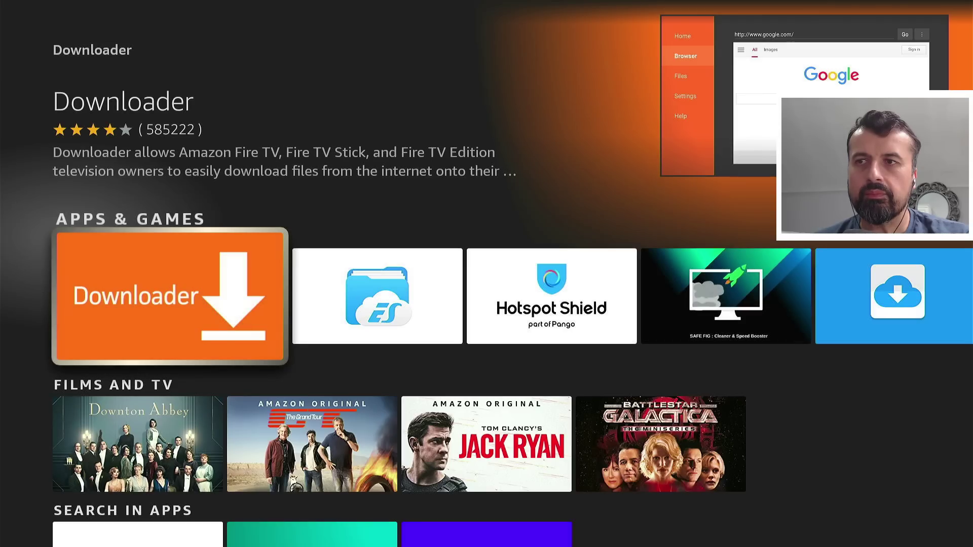
Step: Download and install Downloader from its details page, dismissing the installed notice
{"action": "key", "text": "Return"}
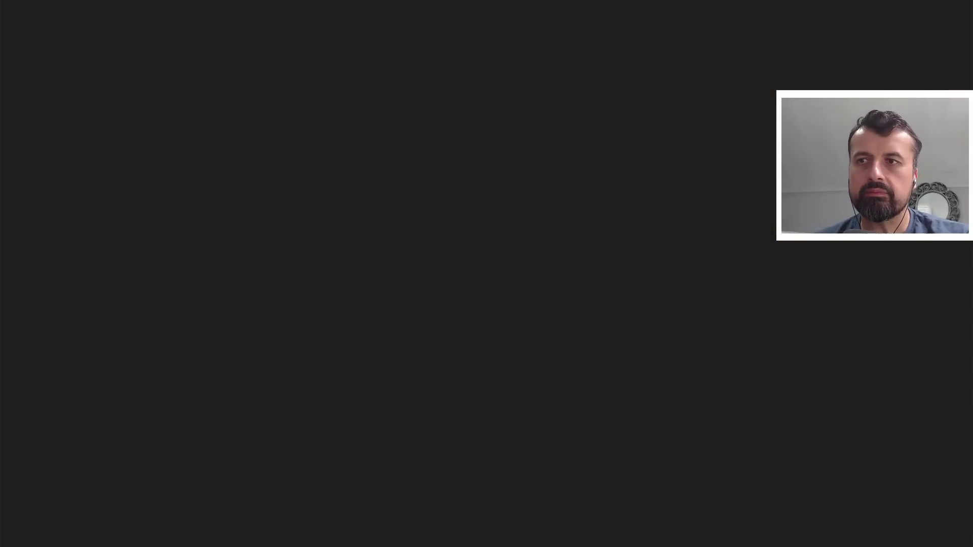
{"action": "key", "text": "Return"}
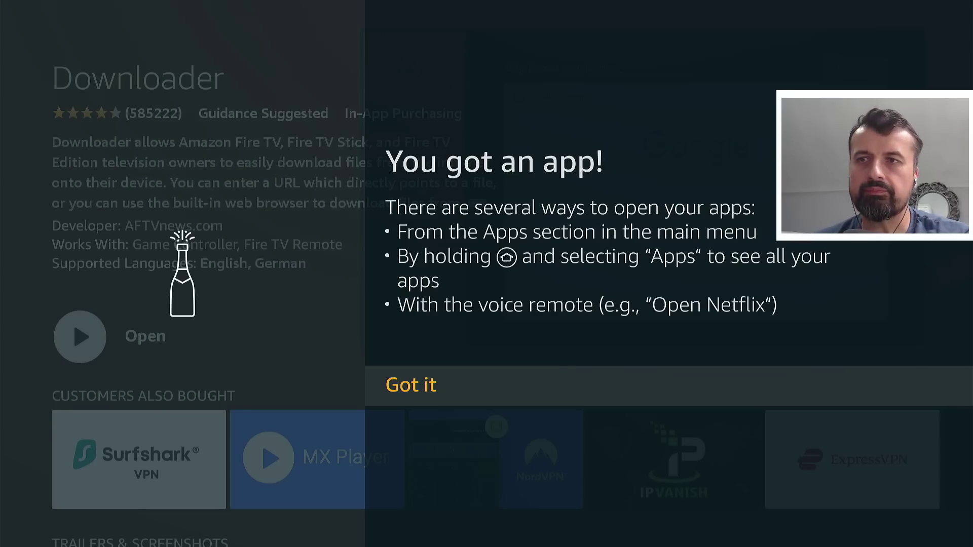
{"action": "key", "text": "Return"}
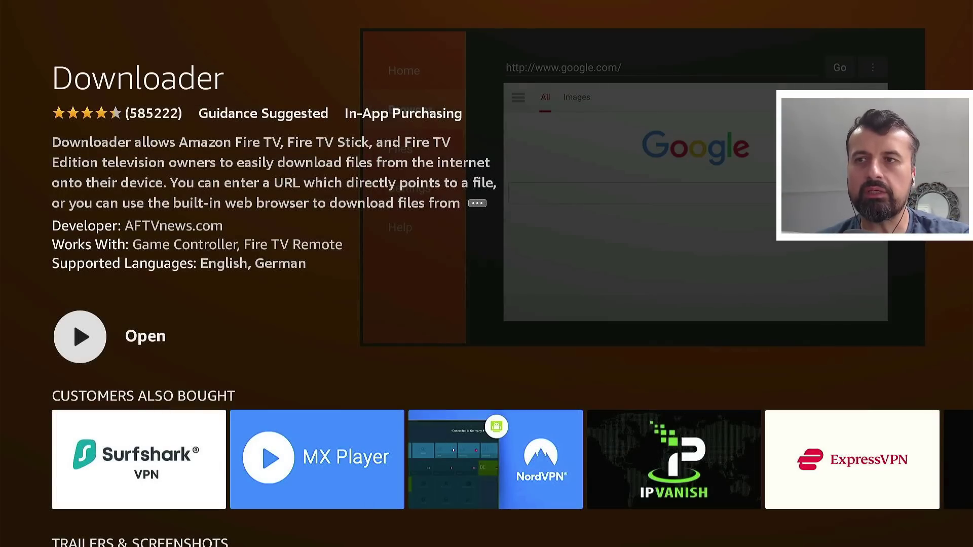
Step: From Home, open Settings > My Fire TV > About
{"action": "key", "text": "Home"}
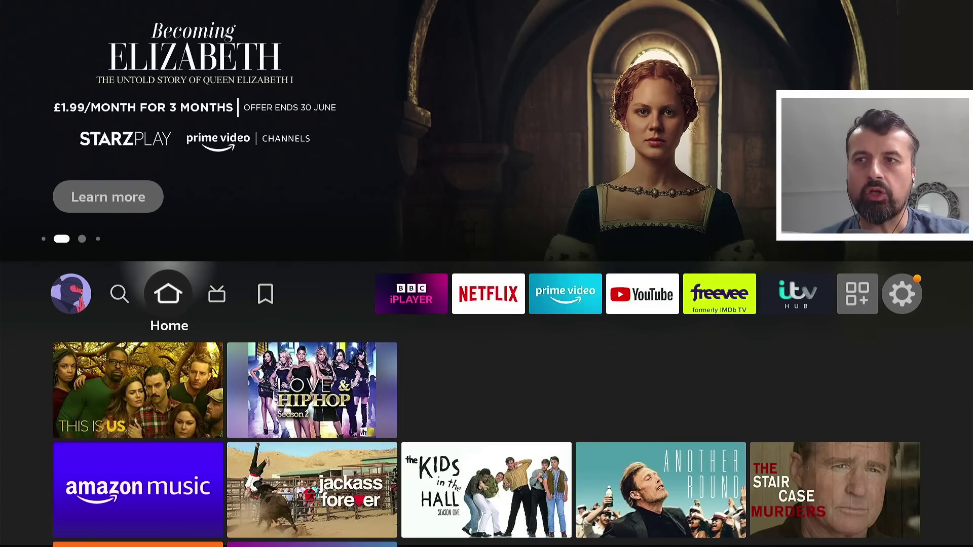
{"action": "key", "text": "Right"}
{"action": "key", "text": "Right"}
{"action": "key", "text": "Right"}
{"action": "key", "text": "Right"}
{"action": "key", "text": "Right"}
{"action": "key", "text": "Right"}
{"action": "key", "text": "Right"}
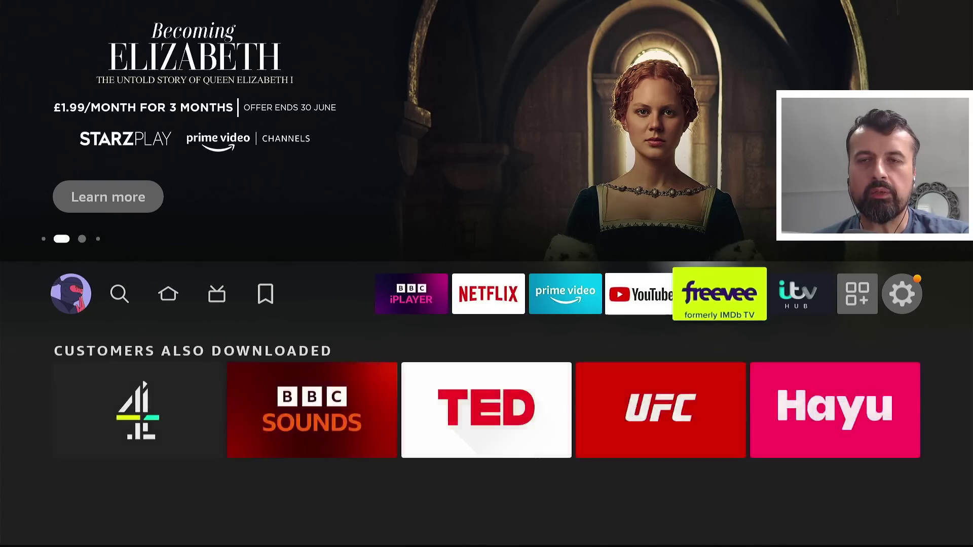
{"action": "key", "text": "Right"}
{"action": "key", "text": "Right"}
{"action": "key", "text": "Right"}
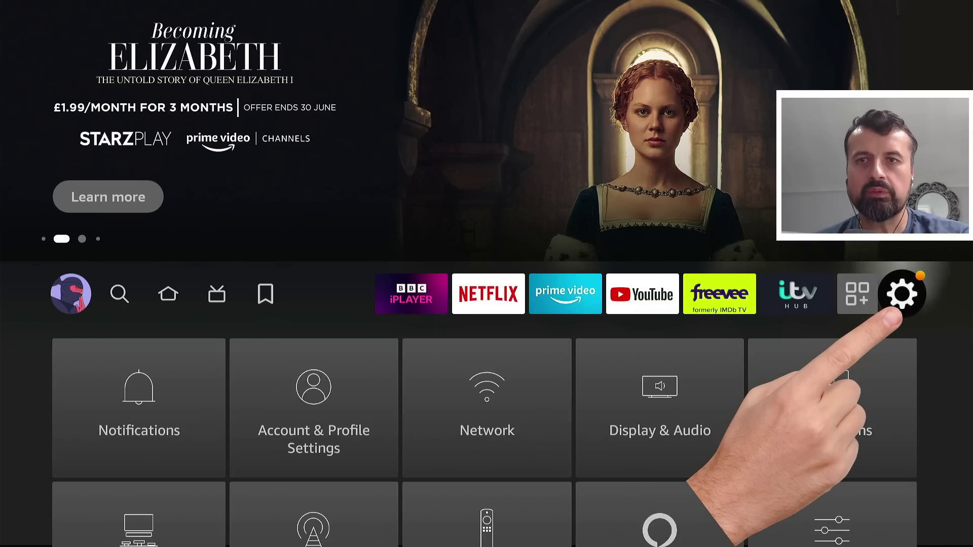
{"action": "key", "text": "Down"}
{"action": "key", "text": "Down"}
{"action": "key", "text": "Down"}
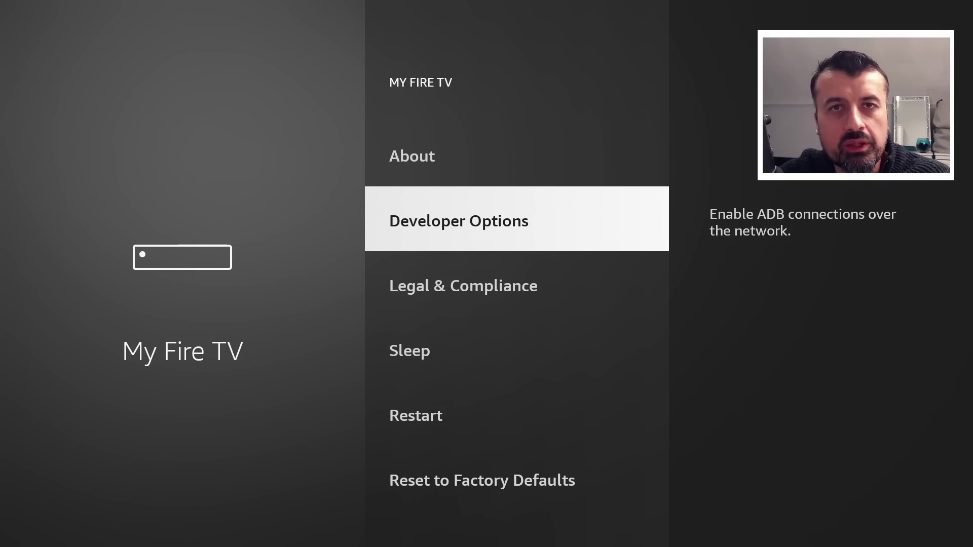
{"action": "key", "text": "Up"}
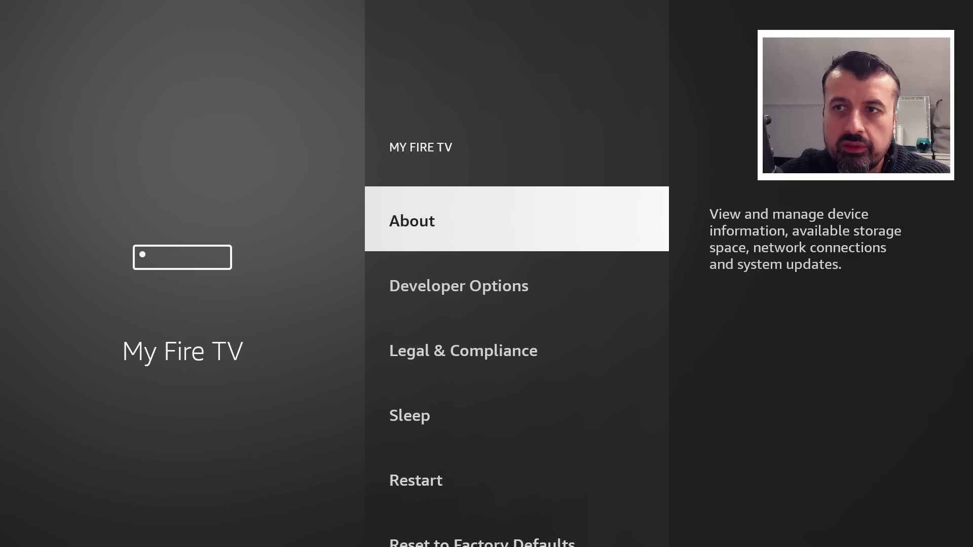
{"action": "key", "text": "Return"}
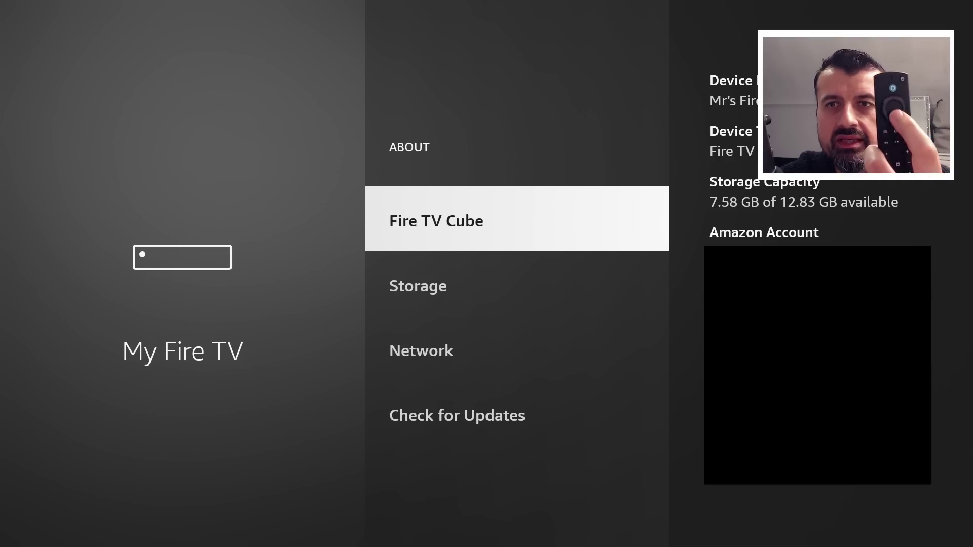
Step: Tap the Fire TV Cube entry repeatedly to confirm developer mode, then move to Developer Options
{"action": "key", "text": "Return"}
{"action": "key", "text": "Return"}
{"action": "key", "text": "Return"}
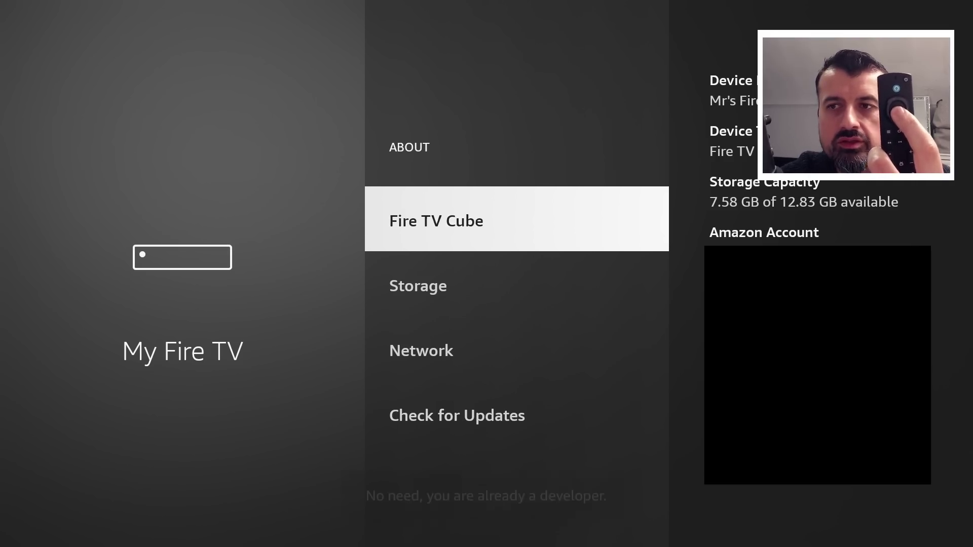
{"action": "key", "text": "Return"}
{"action": "key", "text": "Return"}
{"action": "key", "text": "Return"}
{"action": "key", "text": "Return"}
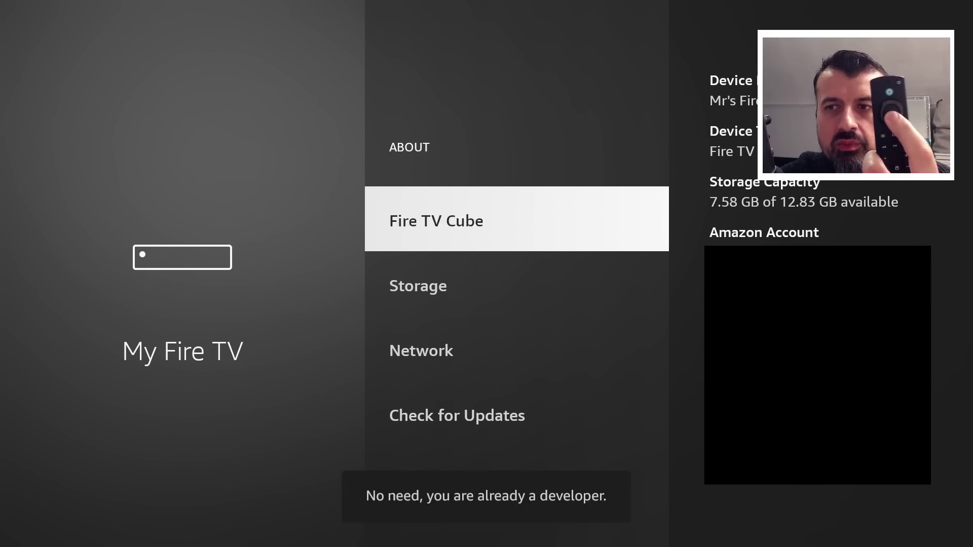
{"action": "key", "text": "Return"}
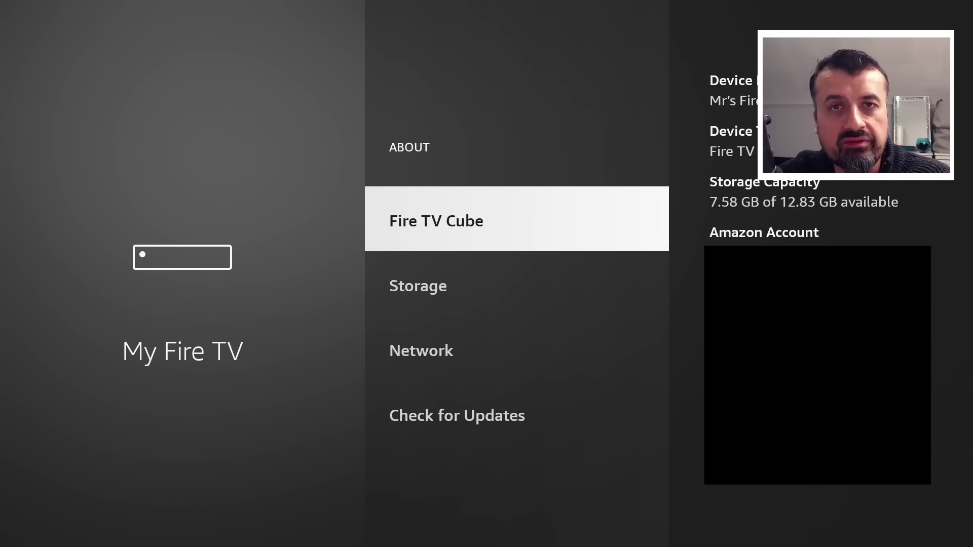
{"action": "key", "text": "Escape"}
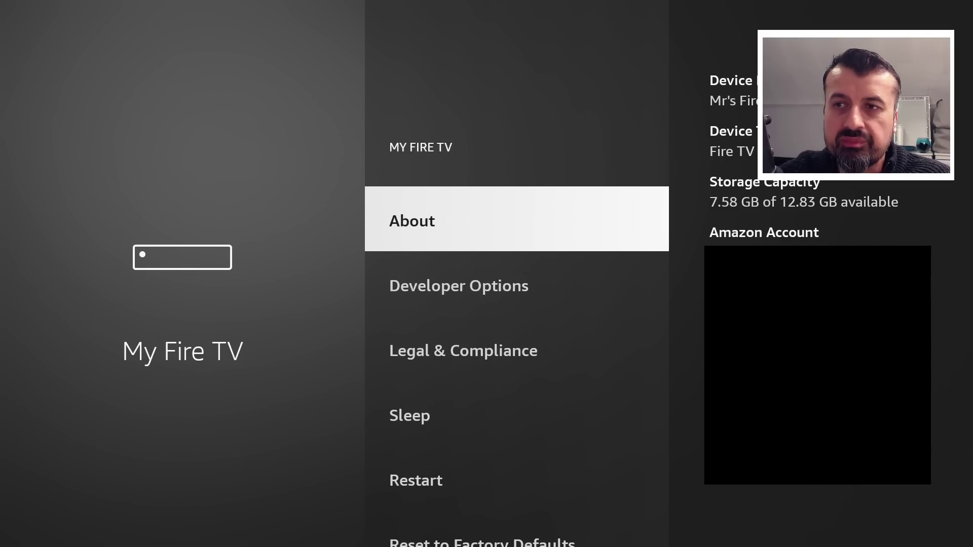
{"action": "key", "text": "Down"}
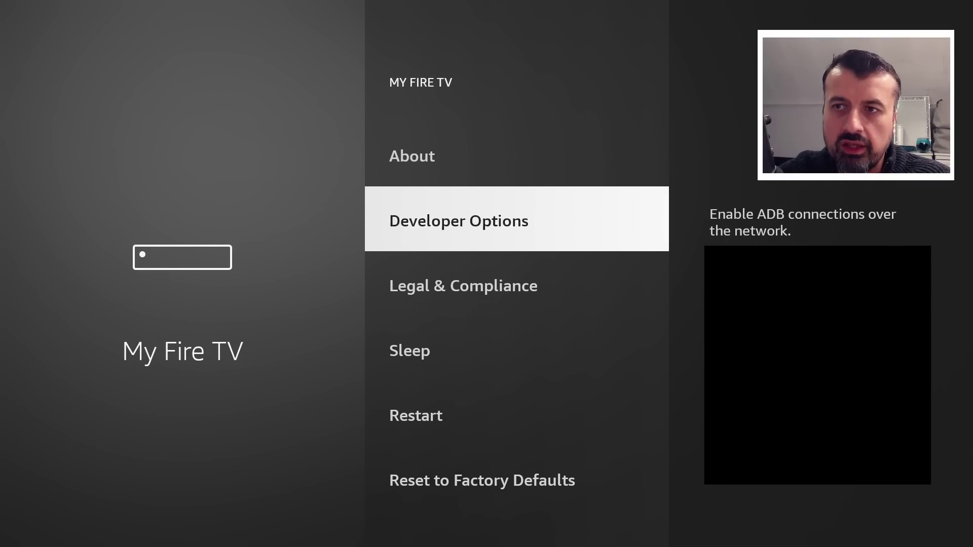
Step: Switch Downloader ON under Developer Options > Install unknown apps, then return Home
{"action": "key", "text": "Return"}
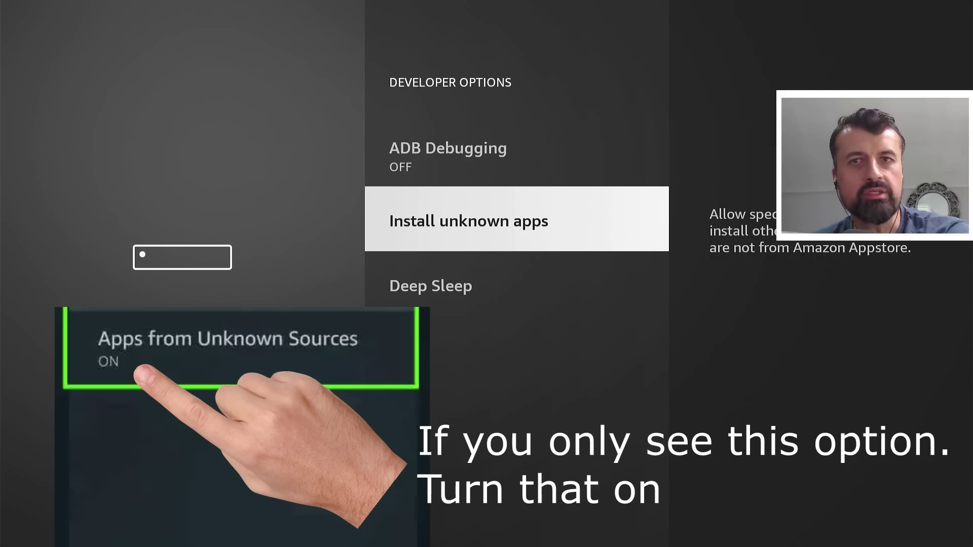
{"action": "key", "text": "Return"}
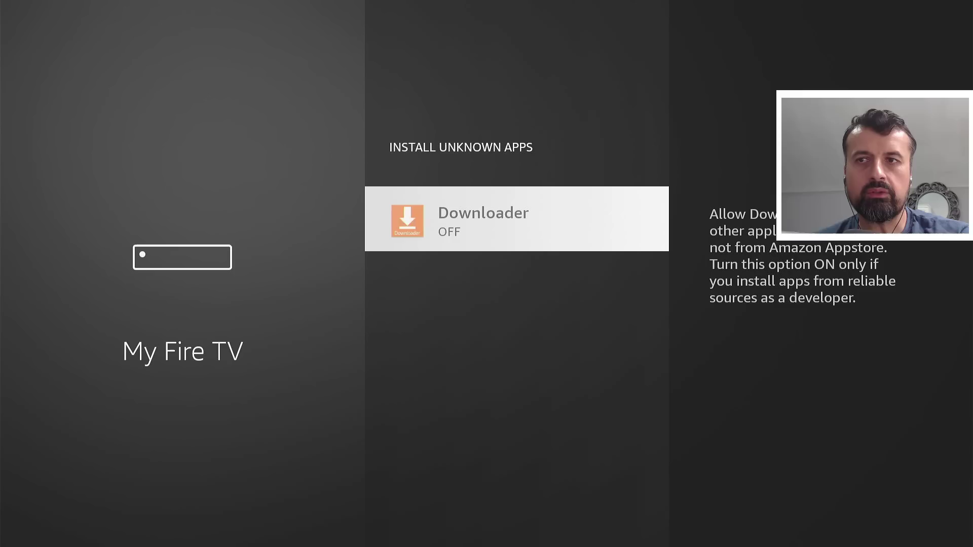
{"action": "key", "text": "Return"}
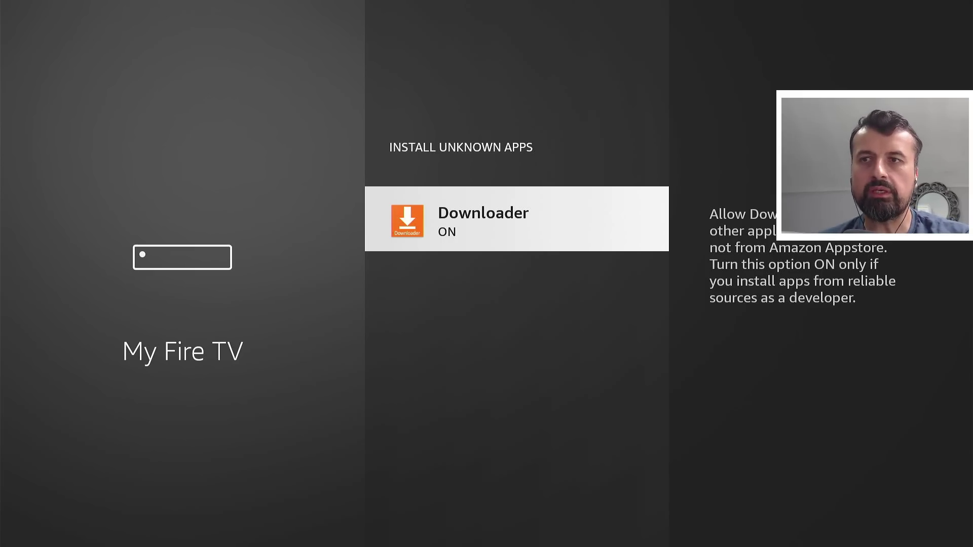
{"action": "key", "text": "Home"}
Step: Launch Downloader from the Home rows, grant it file access and close the Quick Start Guide
{"action": "key", "text": "Down"}
{"action": "key", "text": "Down"}
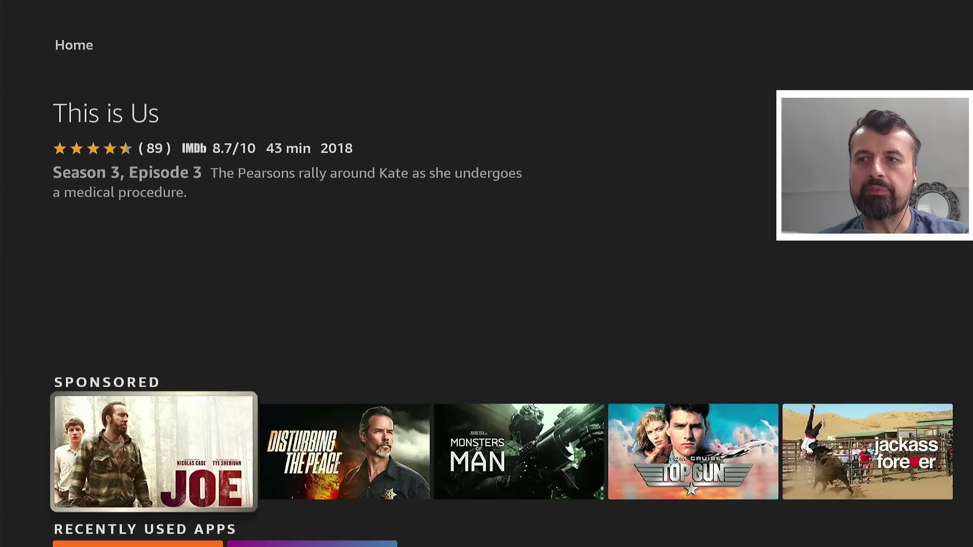
{"action": "key", "text": "Down"}
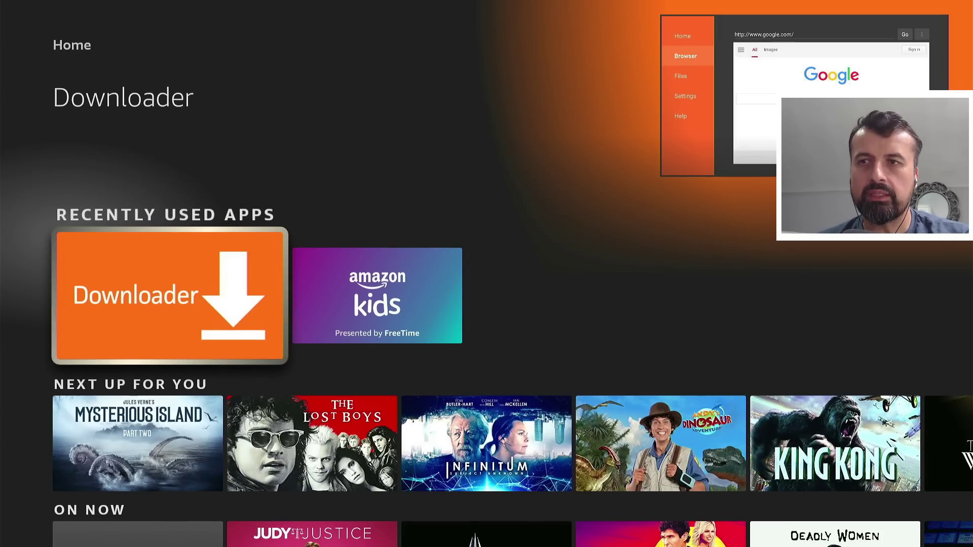
{"action": "key", "text": "Return"}
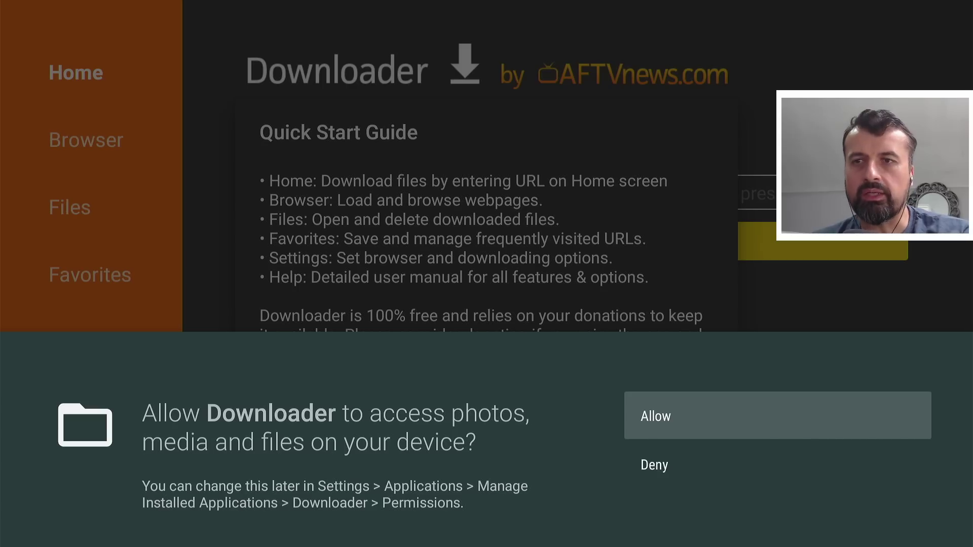
{"action": "key", "text": "Return"}
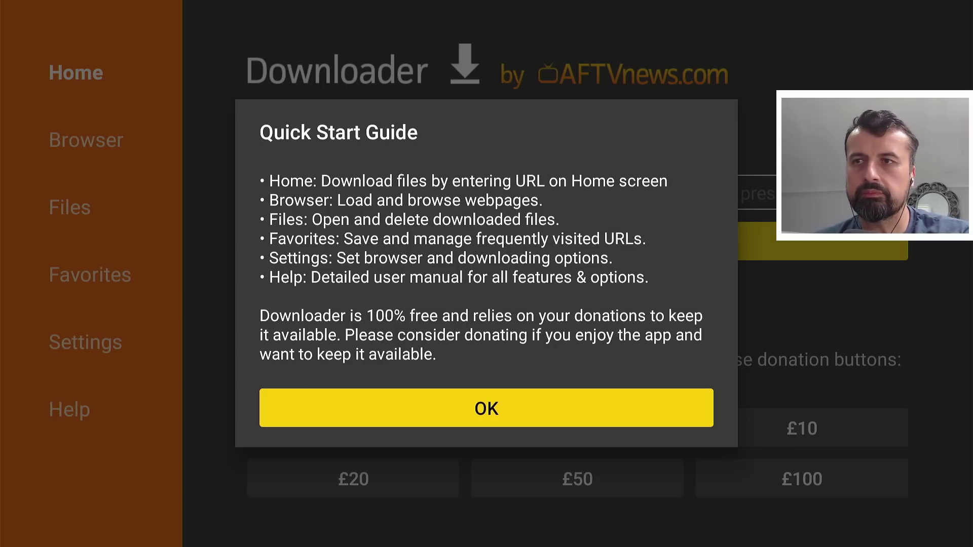
{"action": "key", "text": "Return"}
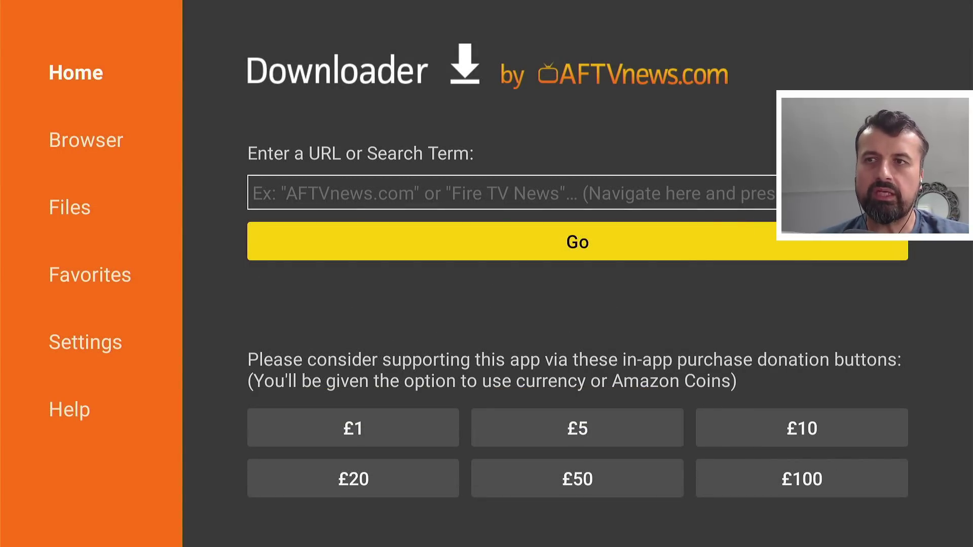
Step: Focus the 'Enter a URL or Search Term' field and bring up its keyboard
{"action": "key", "text": "Down"}
{"action": "key", "text": "Up"}
{"action": "key", "text": "Up"}
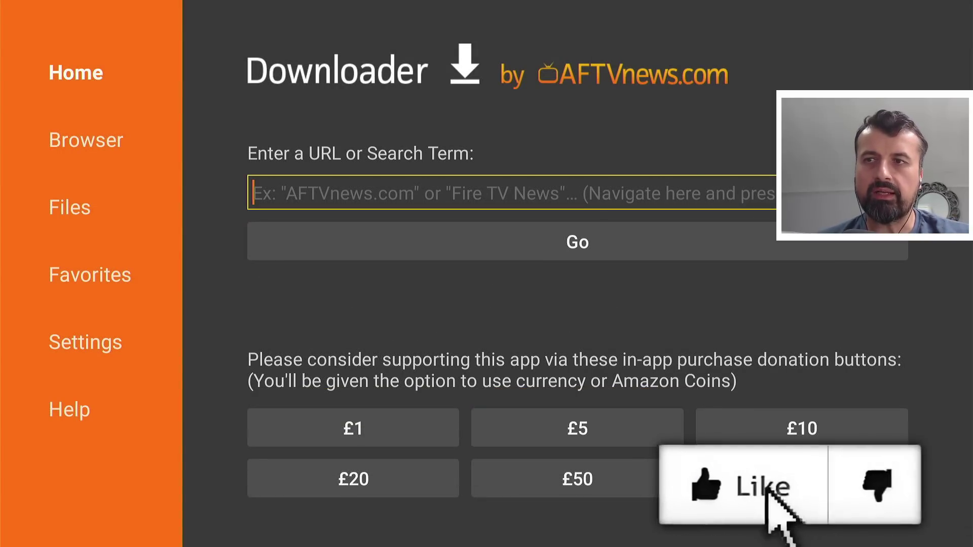
{"action": "key", "text": "Return"}
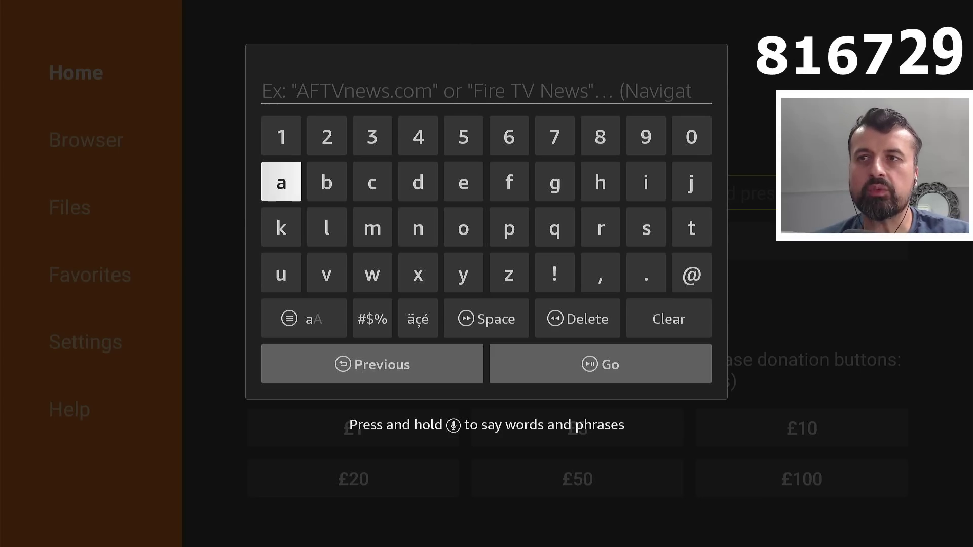
Step: Enter the digits 8, 1, 6, 7 and 2 on the on-screen keyboard
{"action": "key", "text": "Up"}
{"action": "key", "text": "Left"}
{"action": "key", "text": "Left"}
{"action": "key", "text": "Left"}
{"action": "key", "text": "Return"}
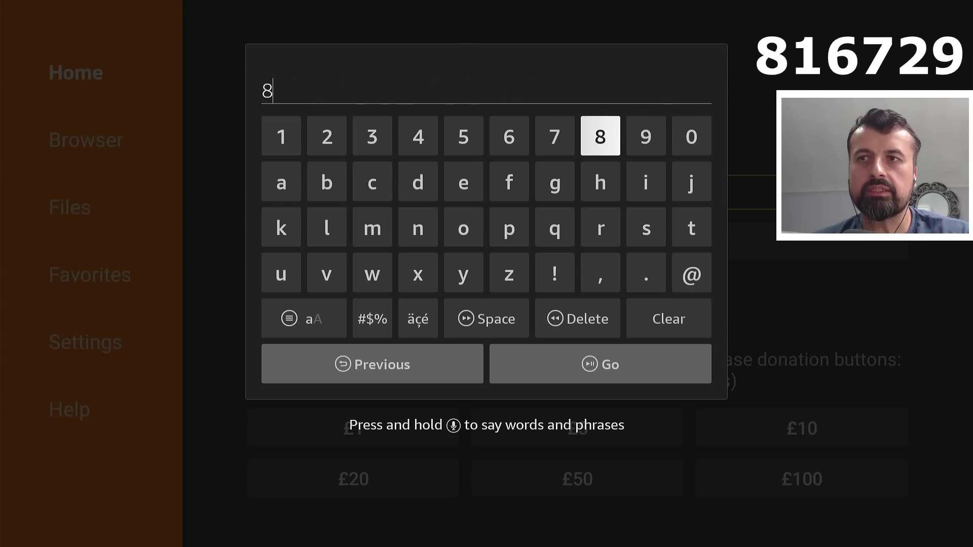
{"action": "key", "text": "Left"}
{"action": "key", "text": "Left"}
{"action": "key", "text": "Left"}
{"action": "key", "text": "Left"}
{"action": "key", "text": "Left"}
{"action": "key", "text": "Left"}
{"action": "key", "text": "Left"}
{"action": "key", "text": "Return"}
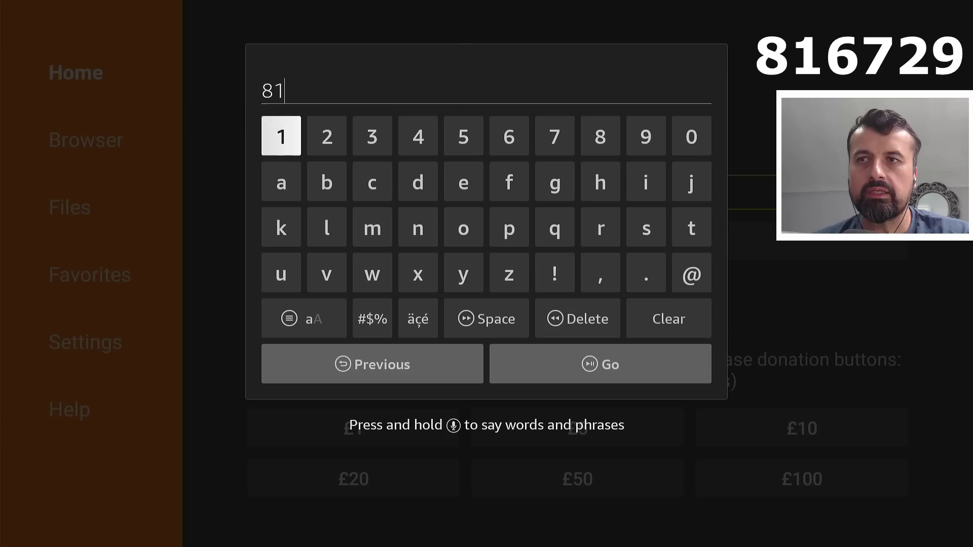
{"action": "key", "text": "Right"}
{"action": "key", "text": "Right"}
{"action": "key", "text": "Right"}
{"action": "key", "text": "Right"}
{"action": "key", "text": "Right"}
{"action": "key", "text": "Return"}
{"action": "key", "text": "Right"}
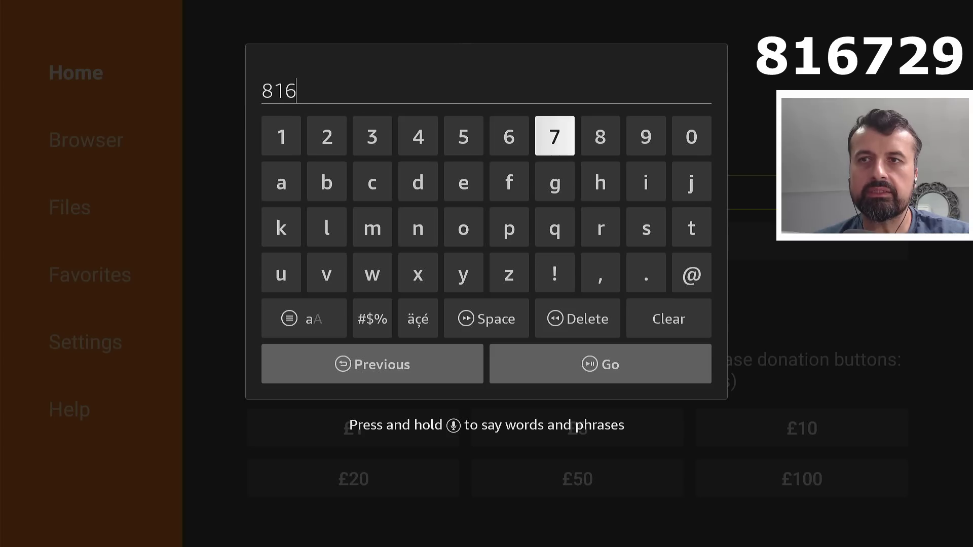
{"action": "key", "text": "Return"}
{"action": "key", "text": "Left"}
{"action": "key", "text": "Left"}
{"action": "key", "text": "Left"}
{"action": "key", "text": "Left"}
{"action": "key", "text": "Left"}
{"action": "key", "text": "Return"}
{"action": "key", "text": "Left"}
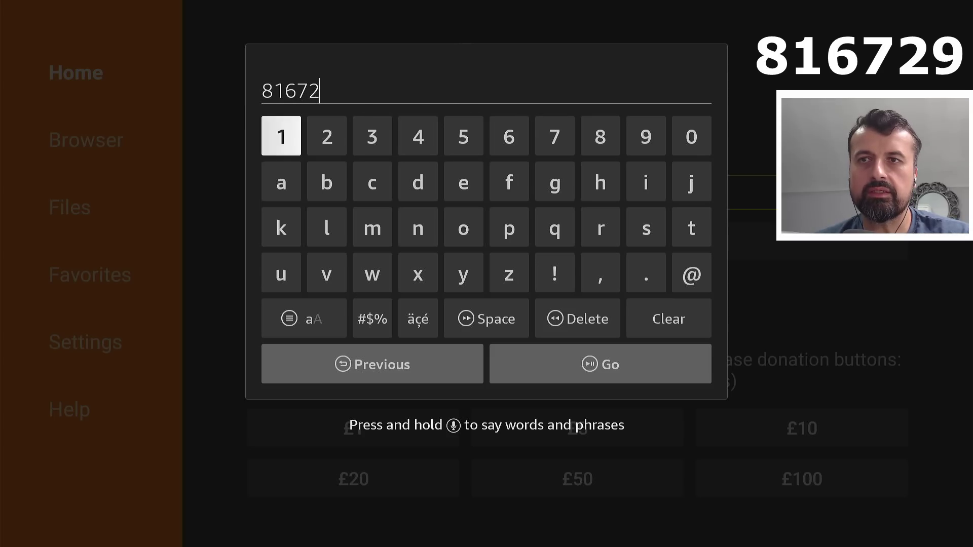
{"action": "key", "text": "Left"}
{"action": "key", "text": "Left"}
Step: Add the final digit 9 and choose Go to load code 816729's page
{"action": "key", "text": "Return"}
{"action": "key", "text": "Down"}
{"action": "key", "text": "Down"}
{"action": "key", "text": "Down"}
{"action": "key", "text": "Down"}
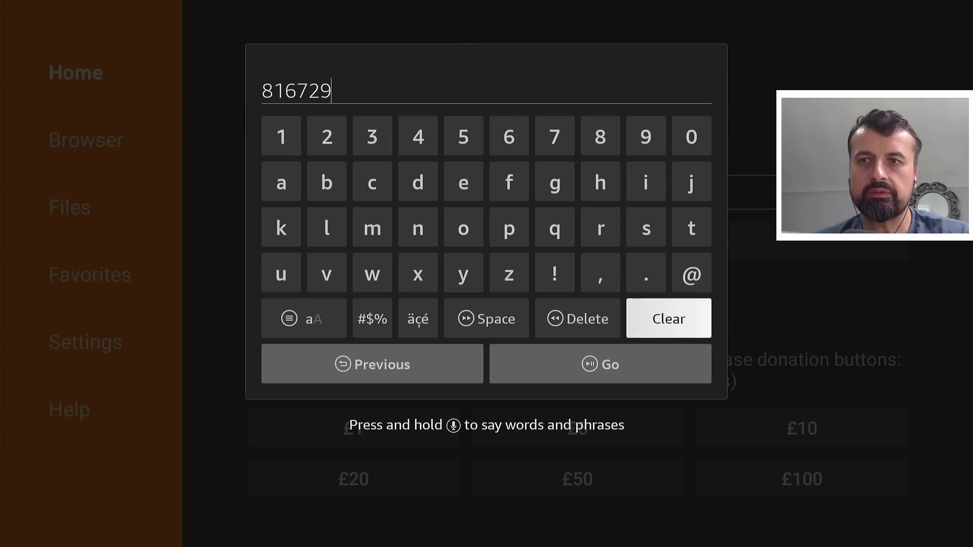
{"action": "key", "text": "Down"}
{"action": "key", "text": "Return"}
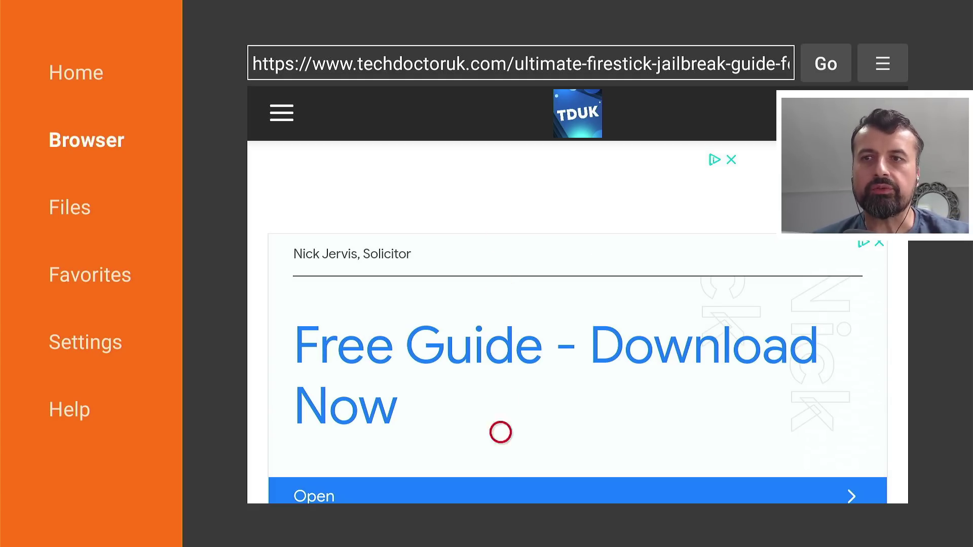
Step: Scroll down the guide page to the Software Needed section with the Ultimate App Store link
{"action": "scroll", "coordinate": [500, 479], "scroll_direction": "down", "scroll_amount": 3}
{"action": "scroll", "coordinate": [500, 482], "scroll_direction": "down", "scroll_amount": 2}
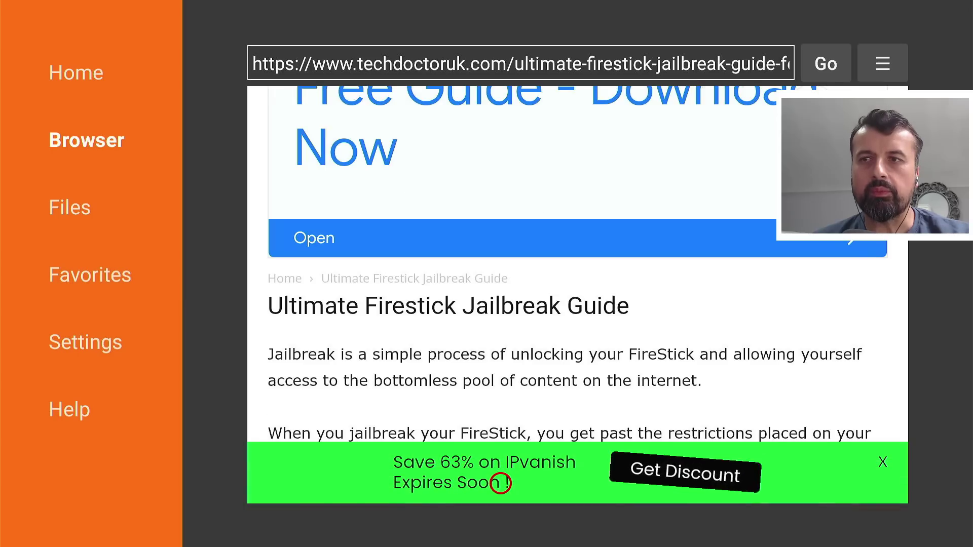
{"action": "scroll", "coordinate": [500, 482], "scroll_direction": "down", "scroll_amount": 12}
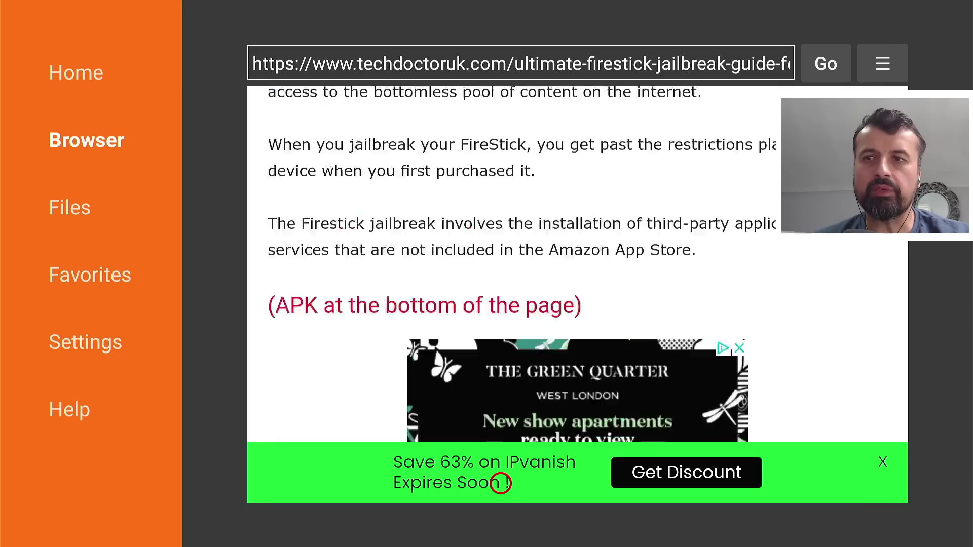
{"action": "scroll", "coordinate": [500, 483], "scroll_direction": "down", "scroll_amount": 15}
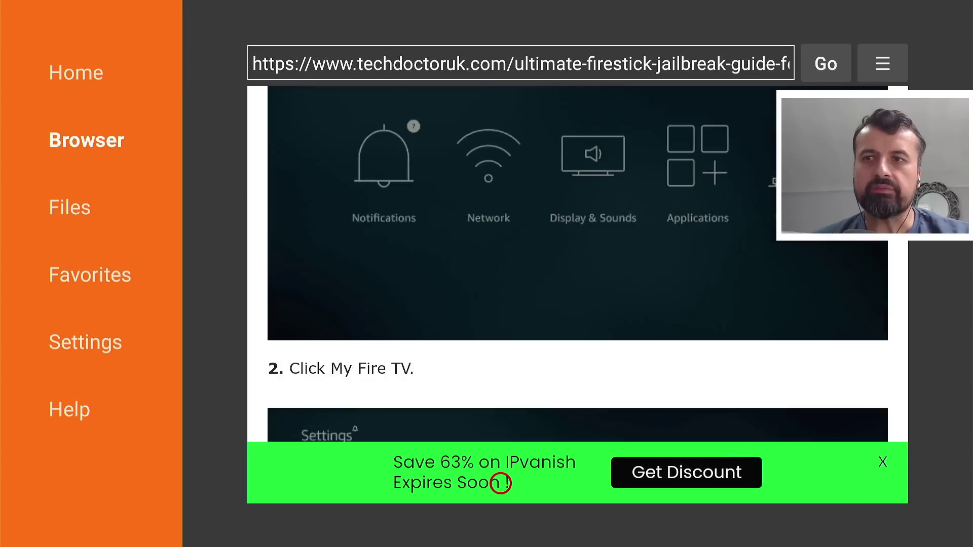
{"action": "scroll", "coordinate": [500, 483], "scroll_direction": "down", "scroll_amount": 10}
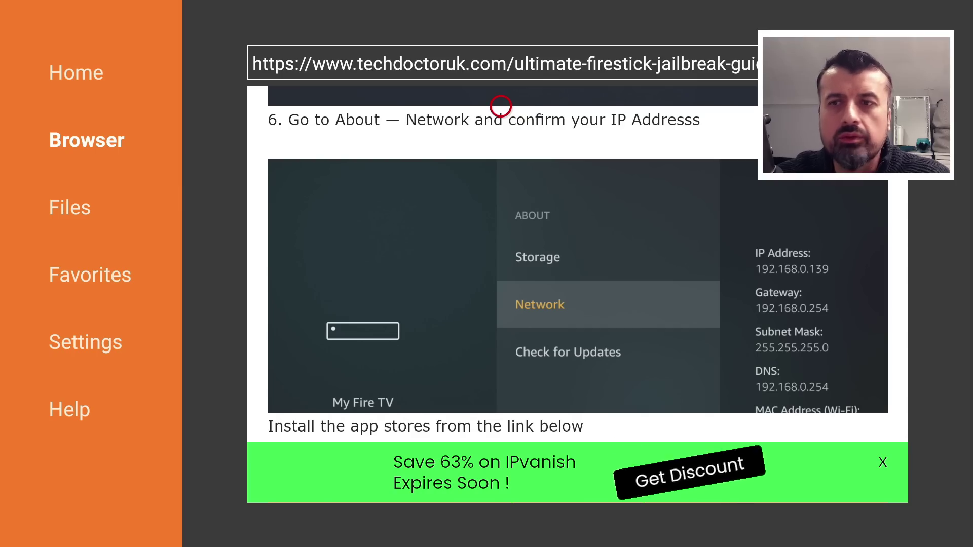
{"action": "scroll", "coordinate": [500, 483], "scroll_direction": "down", "scroll_amount": 8}
{"action": "scroll", "coordinate": [500, 483], "scroll_direction": "down", "scroll_amount": 5}
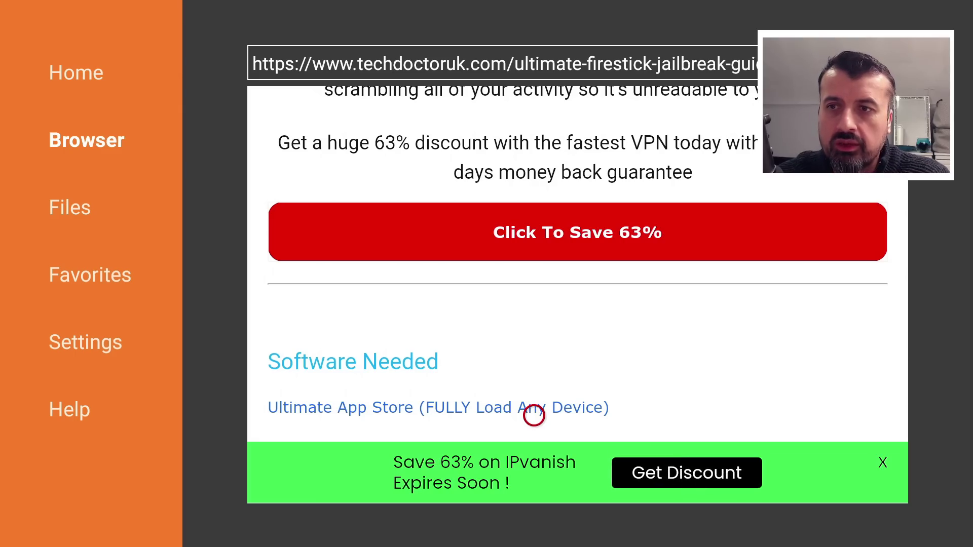
Step: Download the Ultimate App Store via its link, install it and close the installer
{"action": "left_click", "coordinate": [490, 411]}
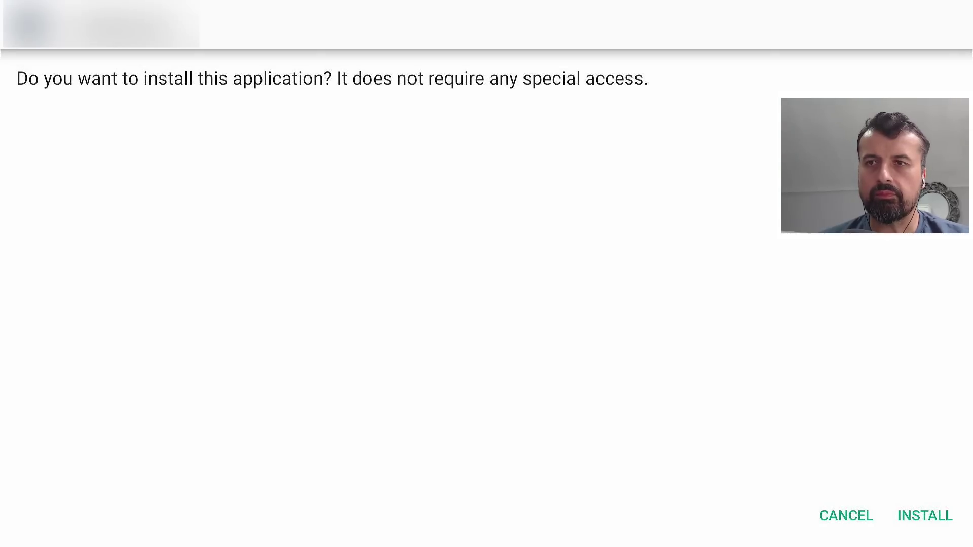
{"action": "key", "text": "Tab"}
{"action": "key", "text": "Tab"}
{"action": "key", "text": "Return"}
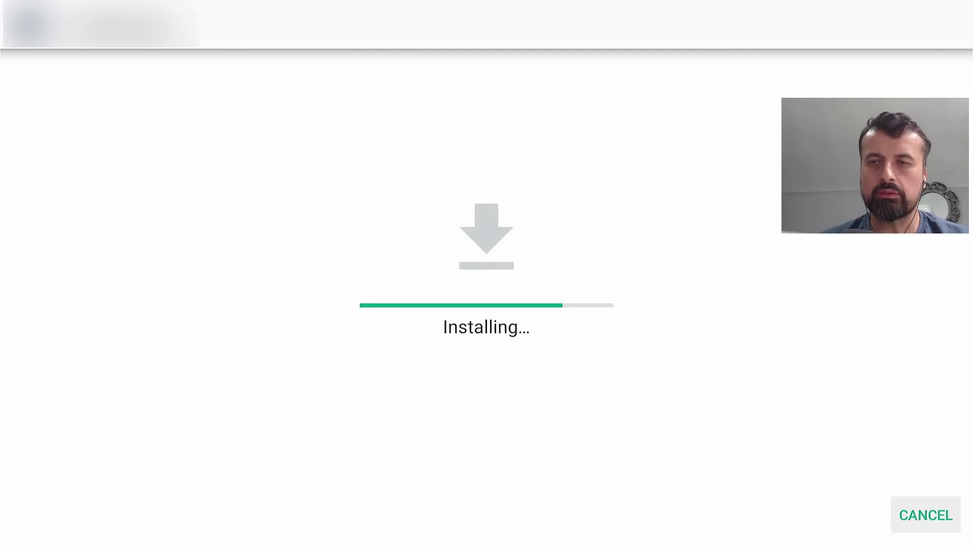
{"action": "key", "text": "Return"}
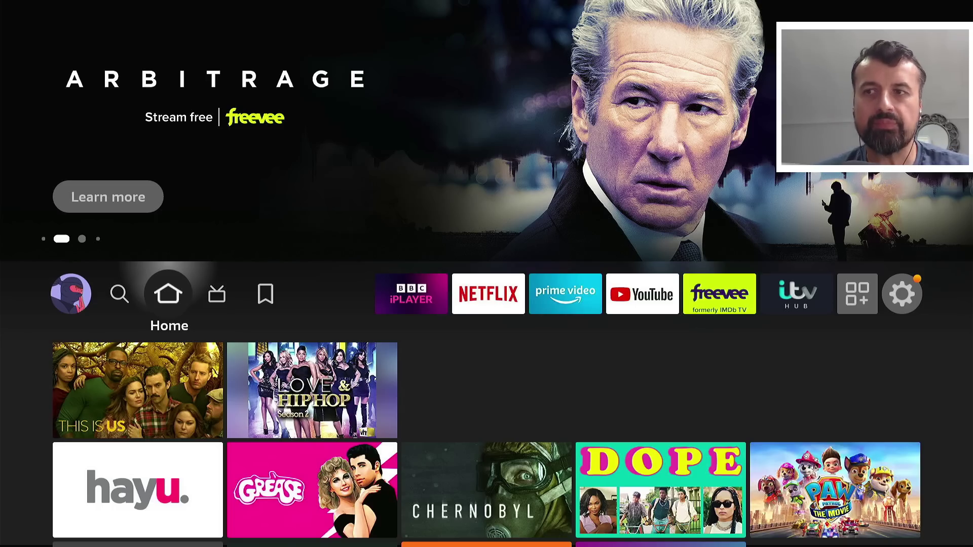
Step: Turn on Install unknown apps for FileSynced under Settings > My Fire TV > Developer Options
{"action": "key", "text": "Right"}
{"action": "key", "text": "Right"}
{"action": "key", "text": "Right"}
{"action": "key", "text": "Right"}
{"action": "key", "text": "Right"}
{"action": "key", "text": "Right"}
{"action": "key", "text": "Right"}
{"action": "key", "text": "Right"}
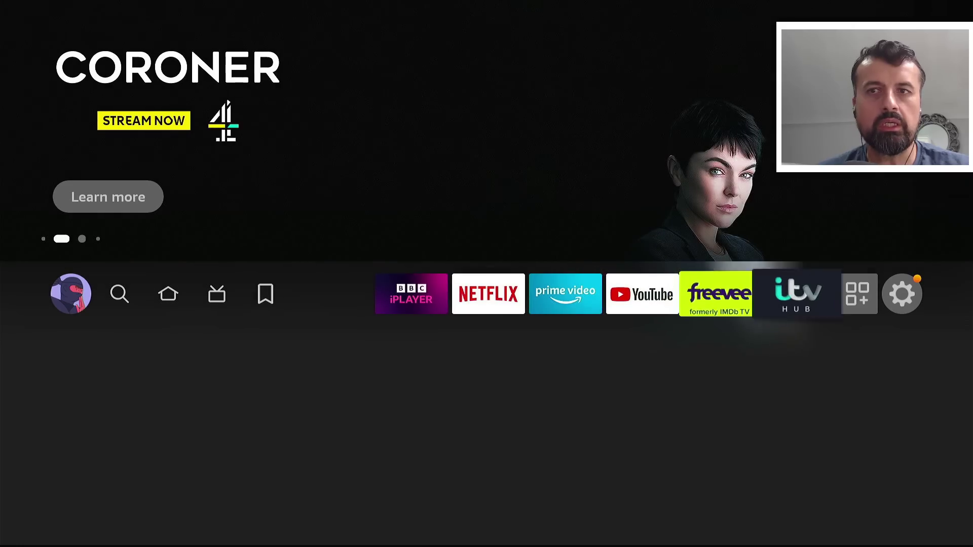
{"action": "key", "text": "Right"}
{"action": "key", "text": "Right"}
{"action": "key", "text": "Down"}
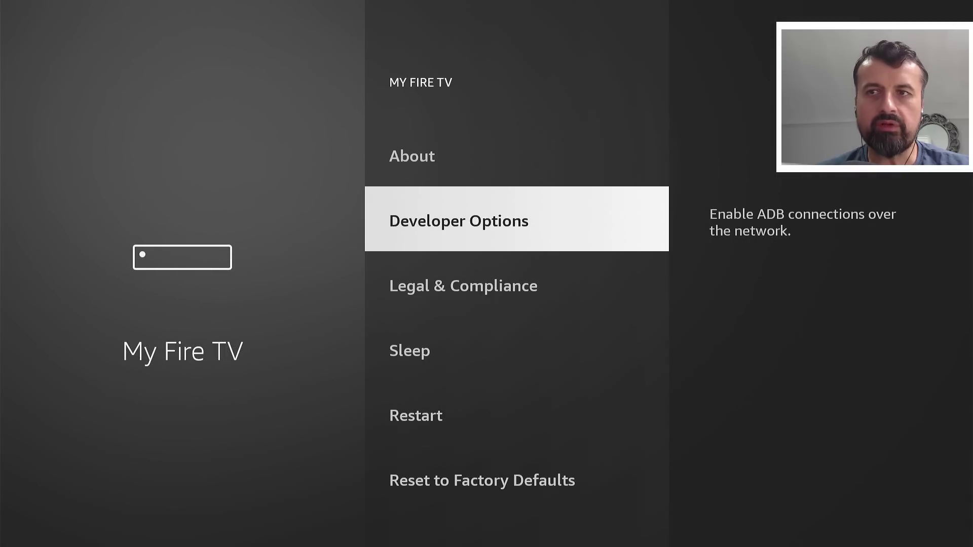
{"action": "key", "text": "Return"}
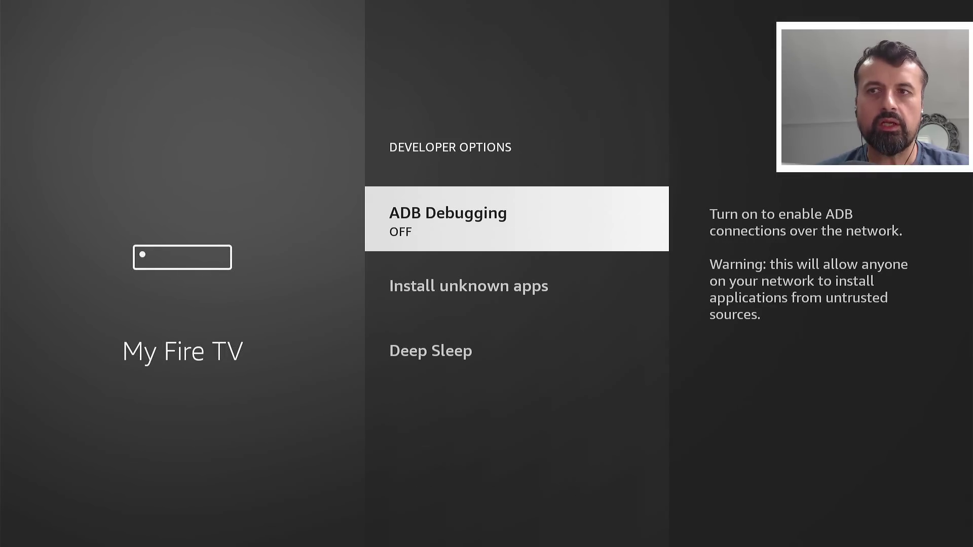
{"action": "key", "text": "Down"}
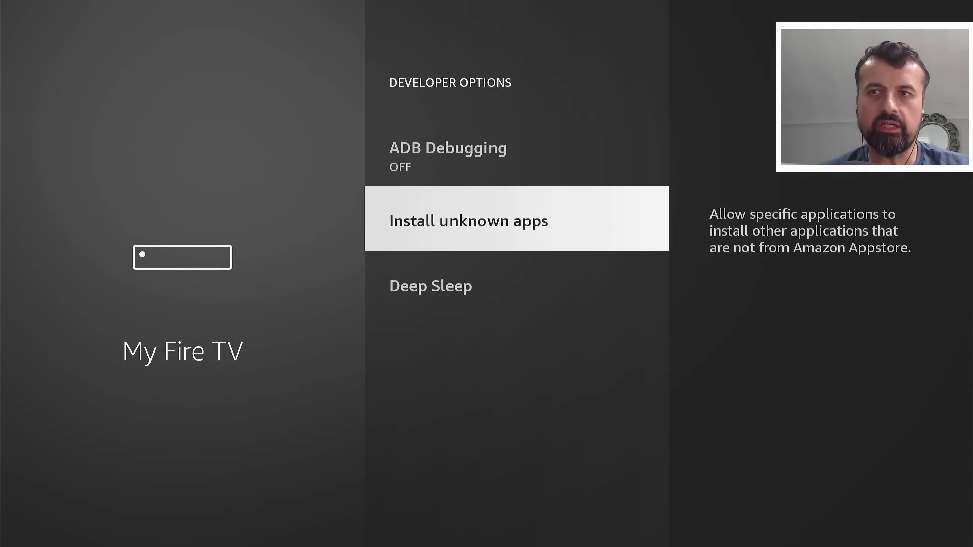
{"action": "key", "text": "Return"}
{"action": "key", "text": "Down"}
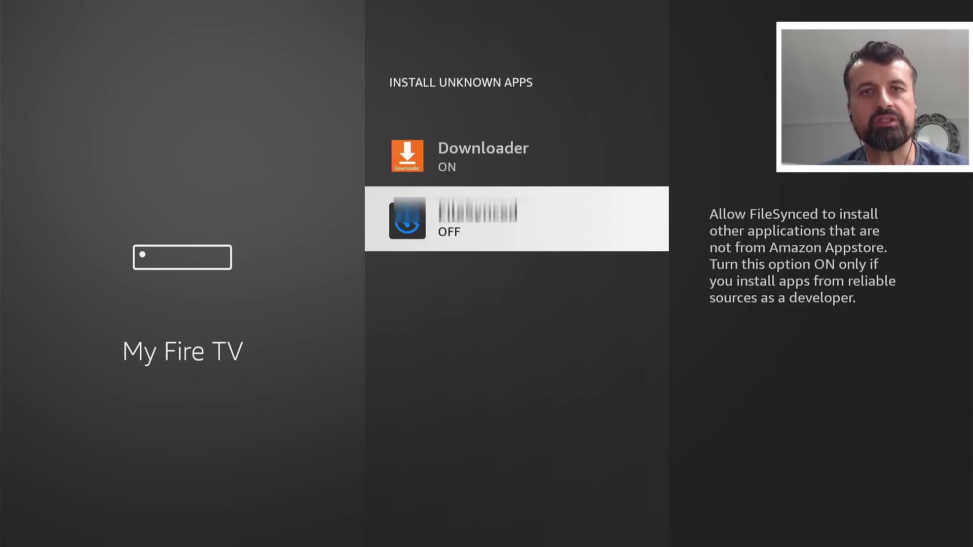
{"action": "key", "text": "Return"}
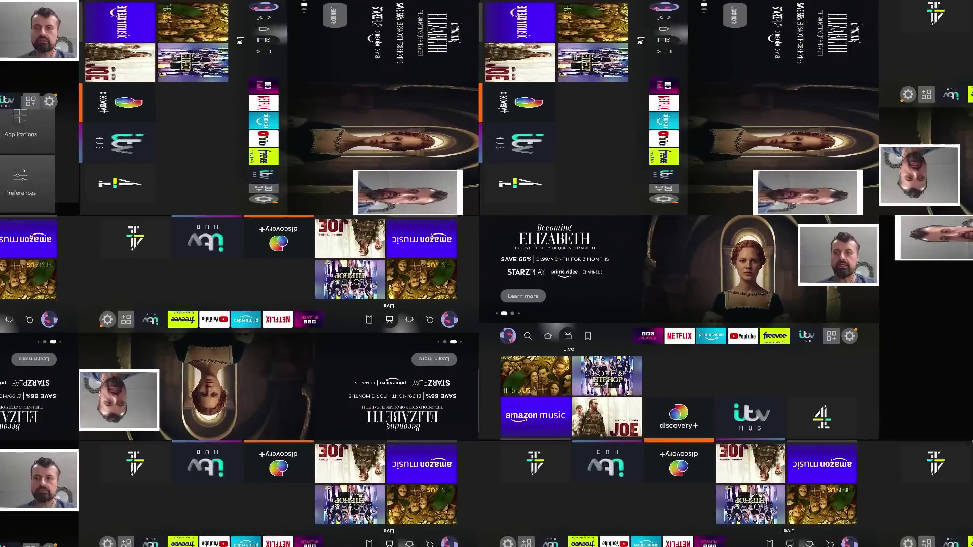
Step: Open My Apps from the home row's Apps icon and launch FileSynced from the grid
{"action": "key", "text": "Right"}
{"action": "key", "text": "Right"}
{"action": "key", "text": "Right"}
{"action": "key", "text": "Right"}
{"action": "key", "text": "Right"}
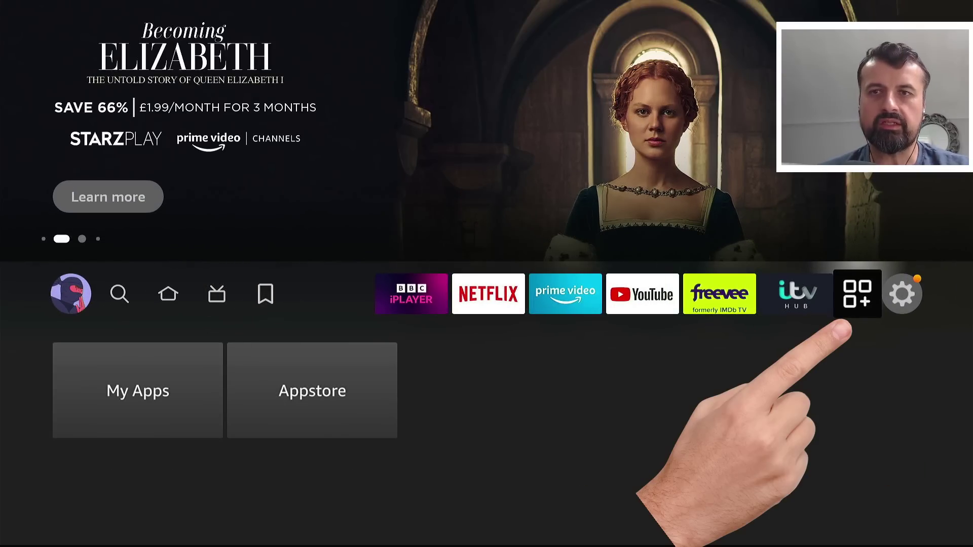
{"action": "key", "text": "Return"}
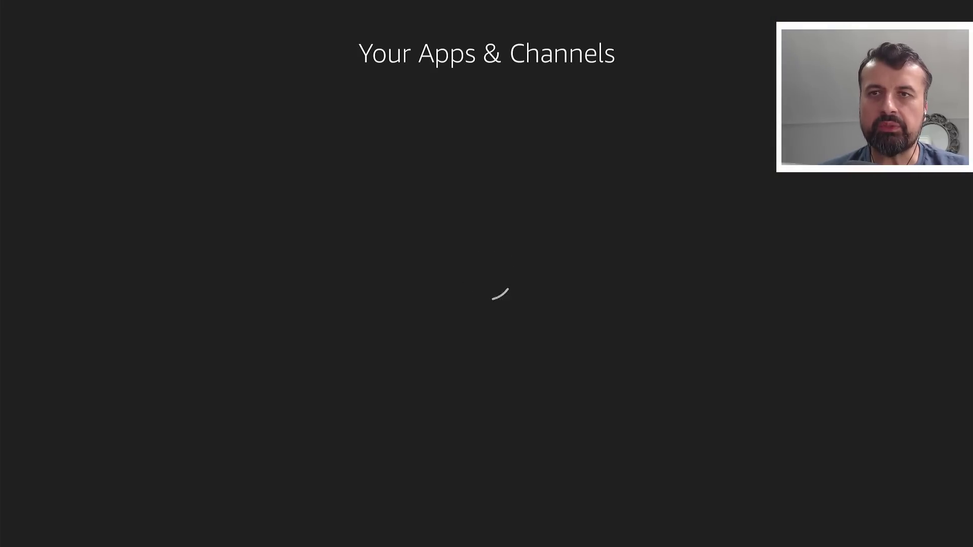
{"action": "key", "text": "Down"}
{"action": "key", "text": "Down"}
{"action": "key", "text": "Down"}
{"action": "key", "text": "Right"}
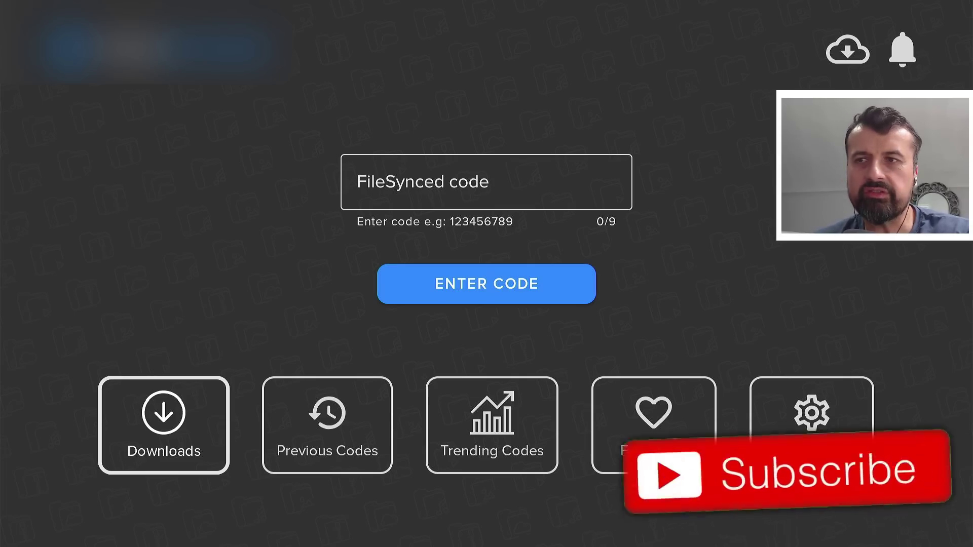
Step: Open Trending Codes, show this month's list and browse to the john wayne store v2 entry
{"action": "key", "text": "Right"}
{"action": "key", "text": "Right"}
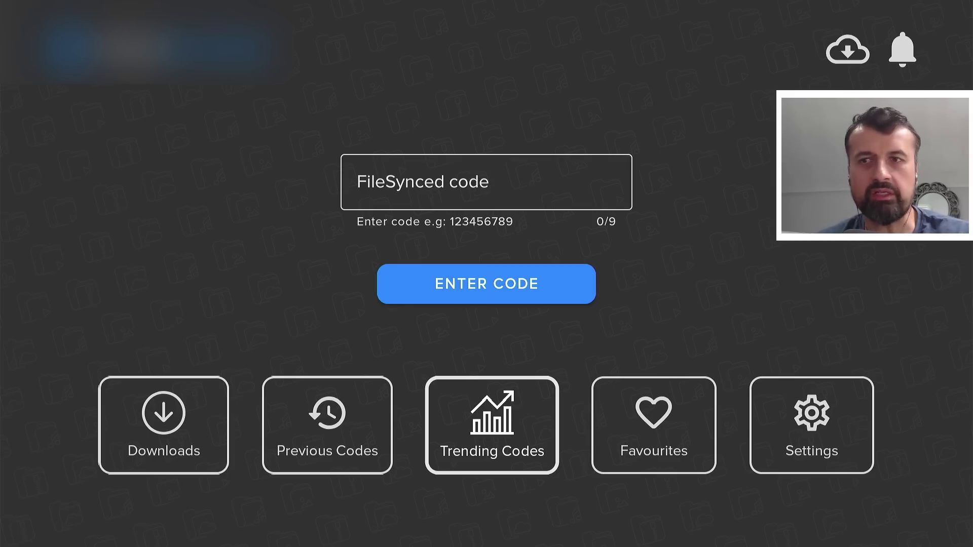
{"action": "key", "text": "Return"}
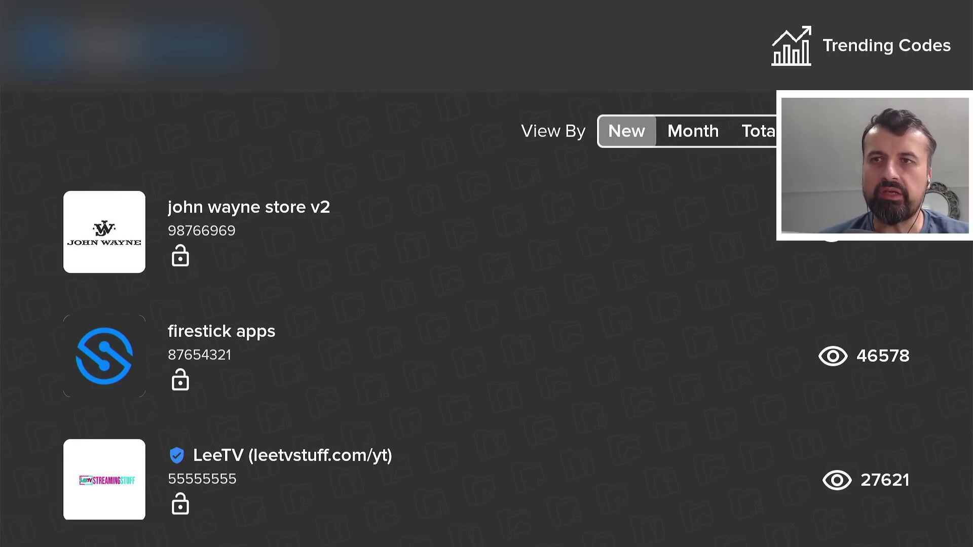
{"action": "key", "text": "Right"}
{"action": "key", "text": "Down"}
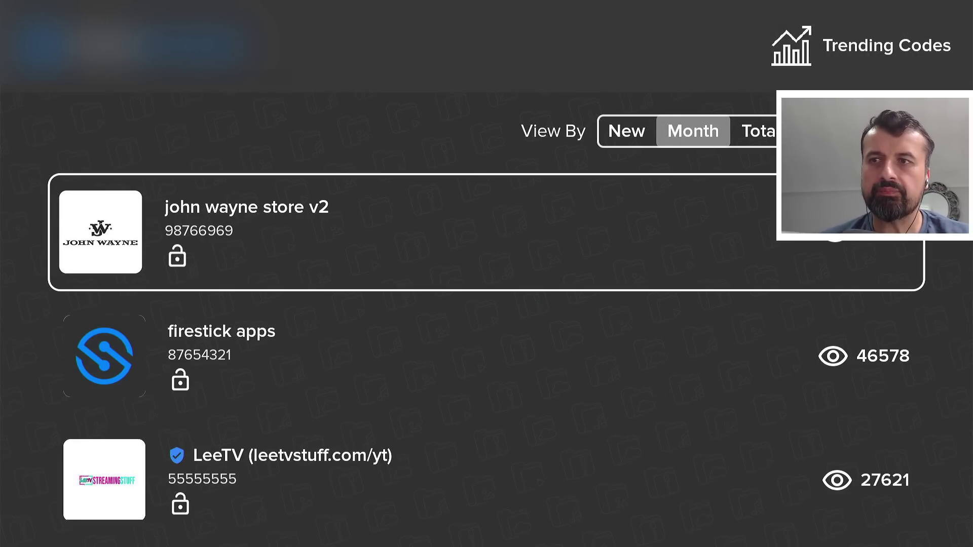
{"action": "key", "text": "Down"}
{"action": "key", "text": "Up"}
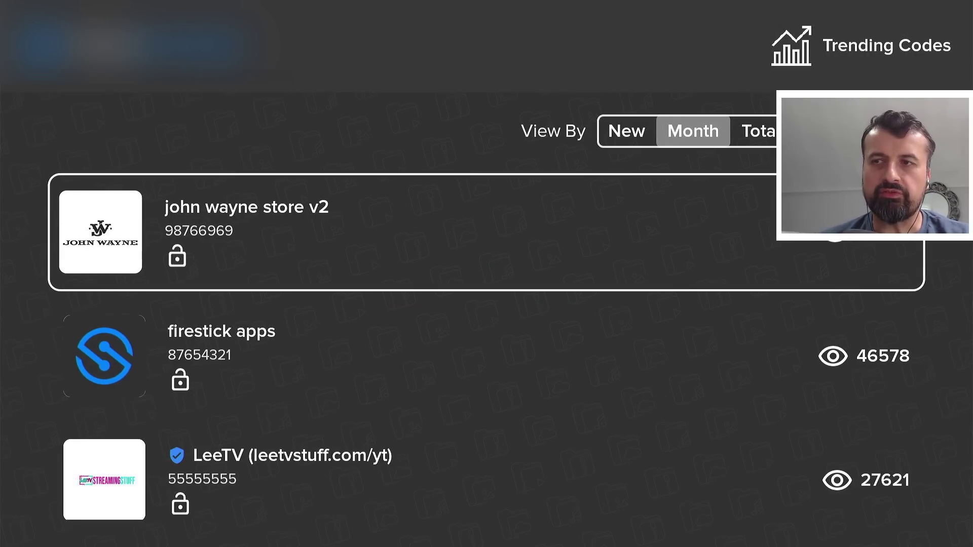
{"action": "key", "text": "Down"}
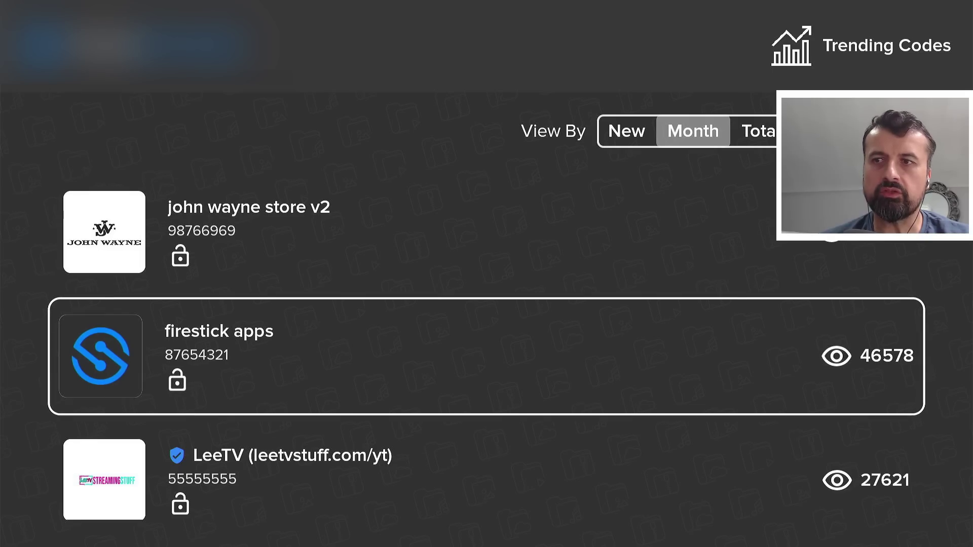
{"action": "key", "text": "Down"}
{"action": "key", "text": "Down"}
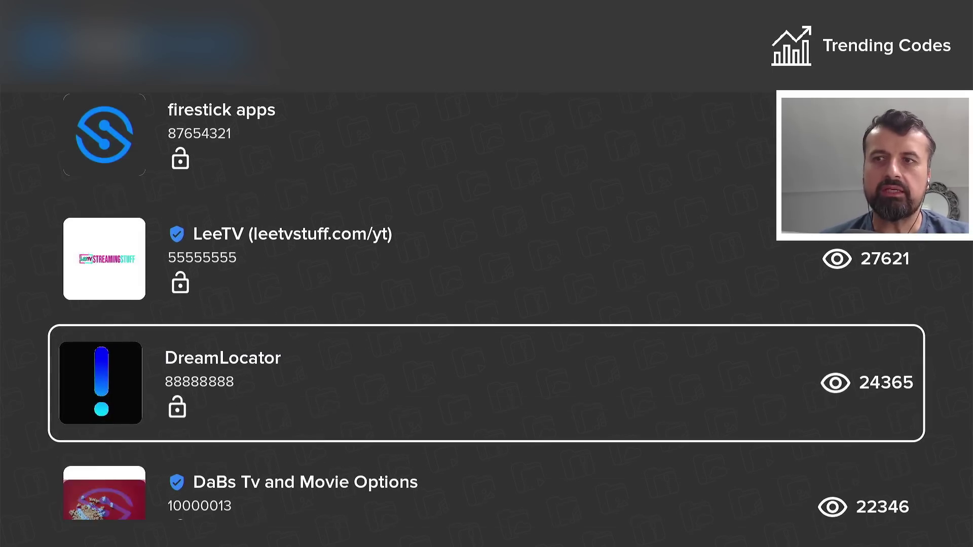
{"action": "key", "text": "Up"}
{"action": "key", "text": "Up"}
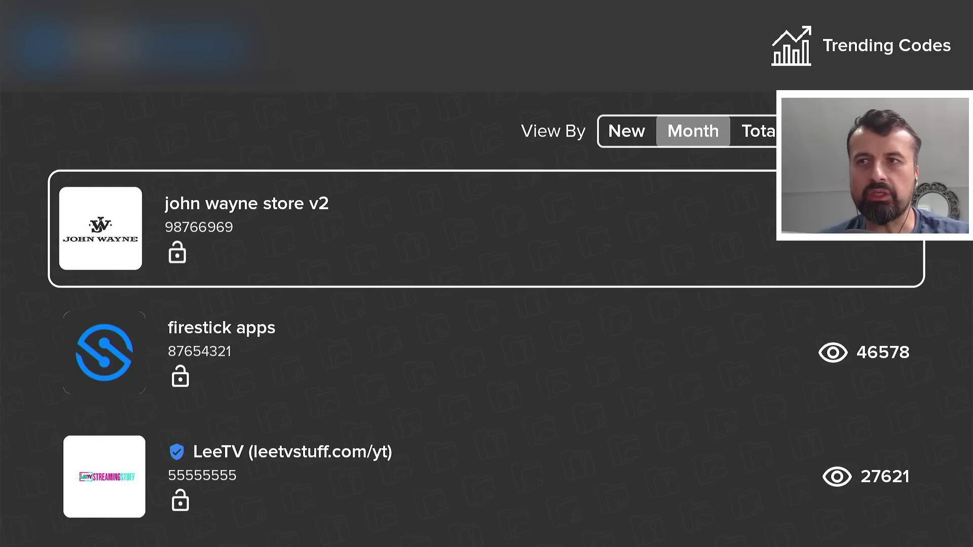
Step: Queue Internet Speed Test-FiberTest from the john wayne store v2 for download, then back out to FileSynced's home screen
{"action": "key", "text": "Return"}
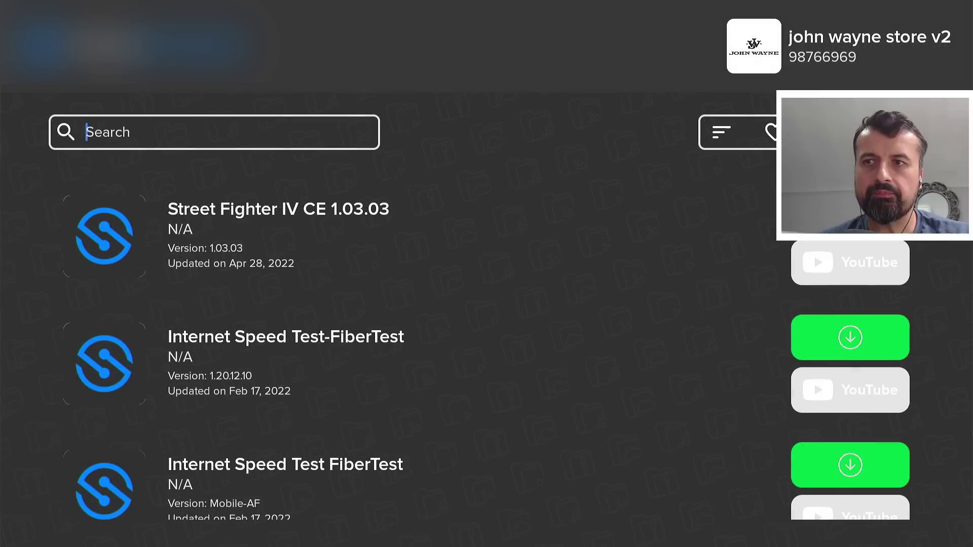
{"action": "key", "text": "Down"}
{"action": "key", "text": "Down"}
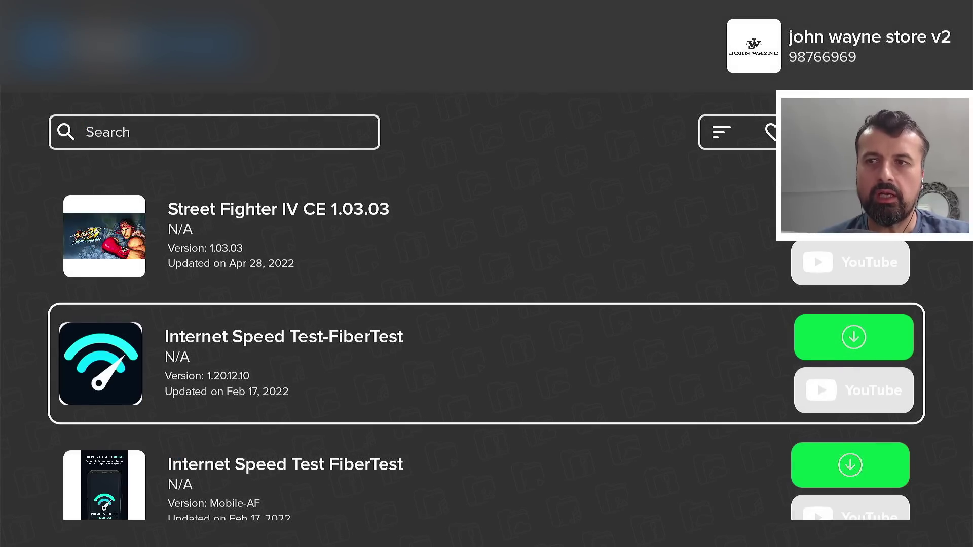
{"action": "key", "text": "Down"}
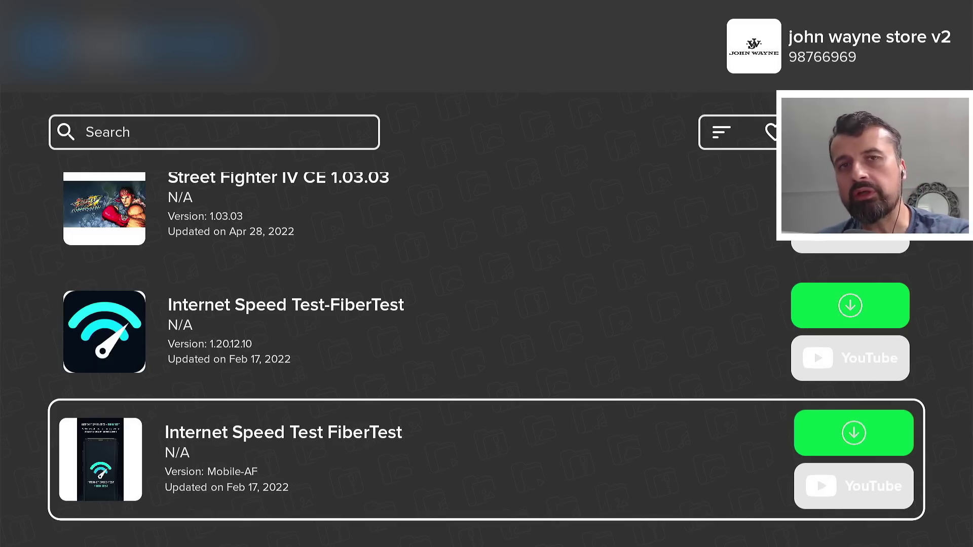
{"action": "key", "text": "Up"}
{"action": "key", "text": "Up"}
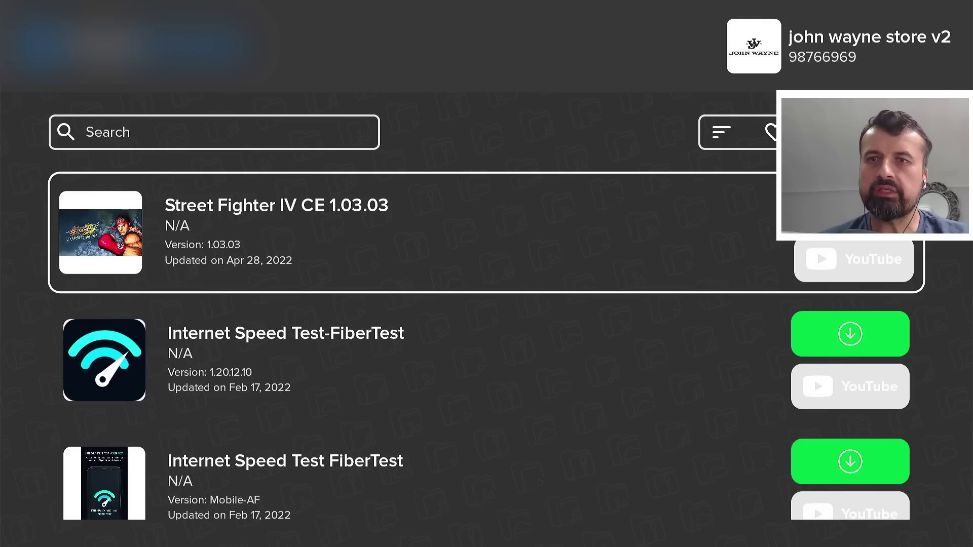
{"action": "key", "text": "Down"}
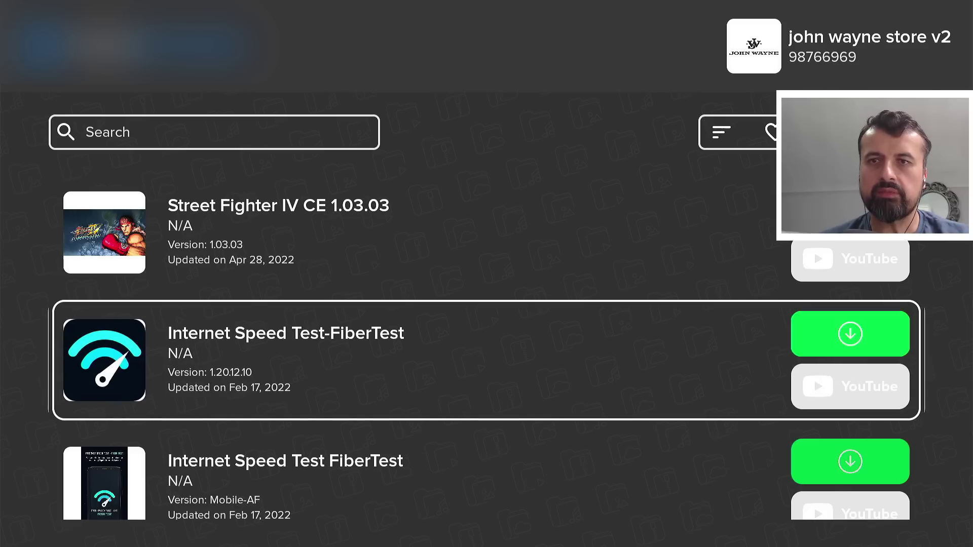
{"action": "key", "text": "Return"}
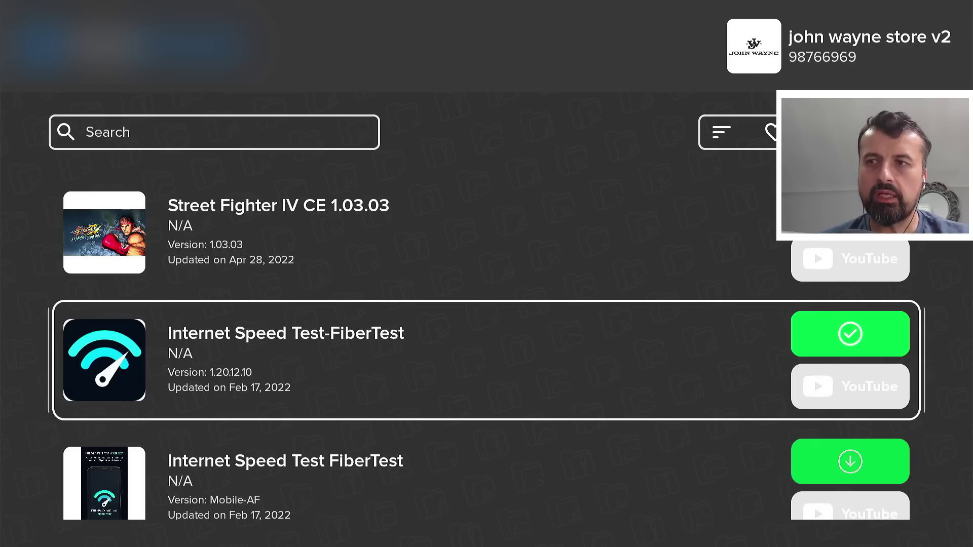
{"action": "key", "text": "Escape"}
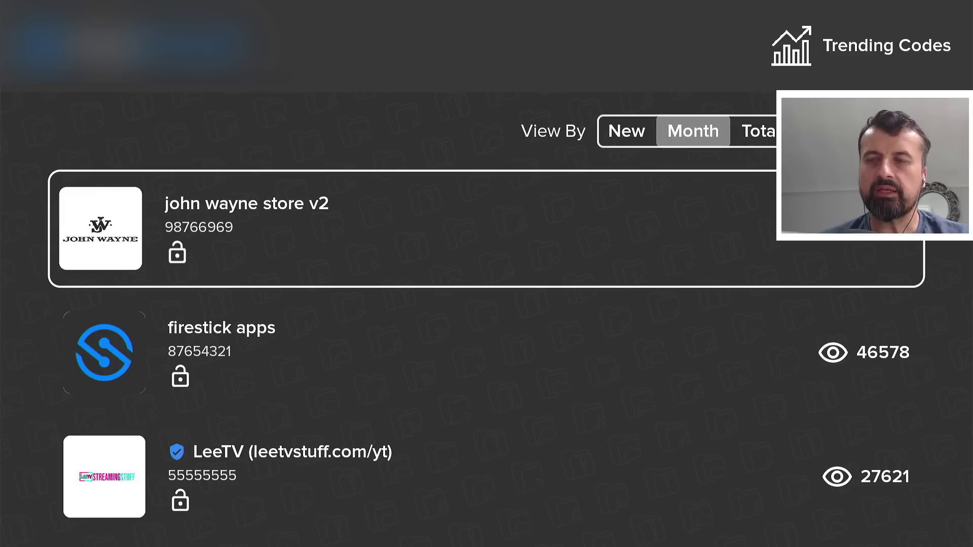
{"action": "key", "text": "Escape"}
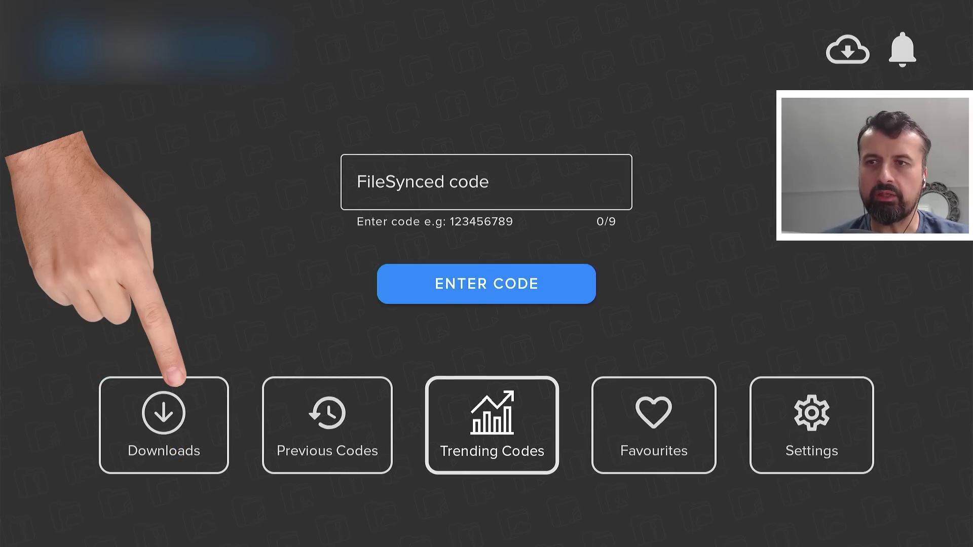
Step: From Downloads, install Internet Speed Test-FiberTest and confirm INSTALL in the installer dialog
{"action": "key", "text": "Left"}
{"action": "key", "text": "Left"}
{"action": "key", "text": "Return"}
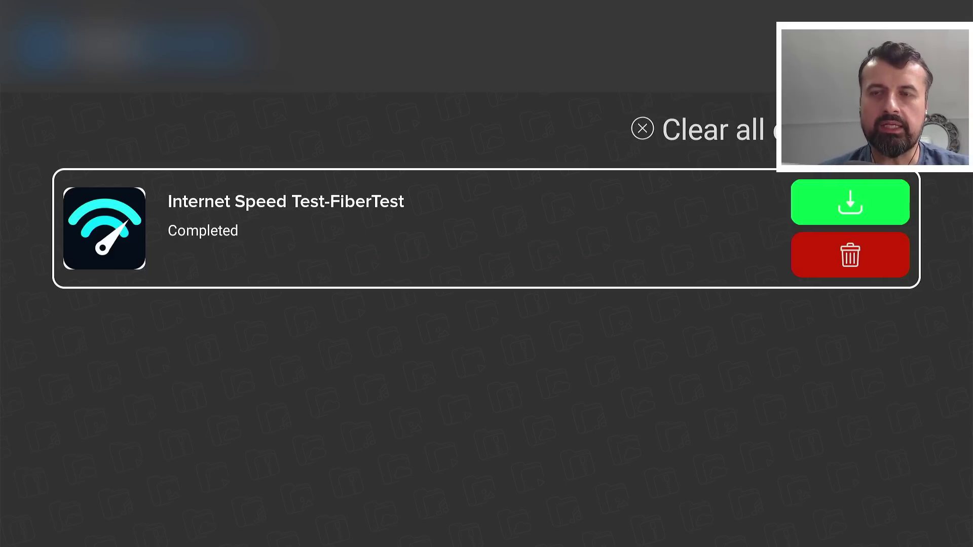
{"action": "key", "text": "Return"}
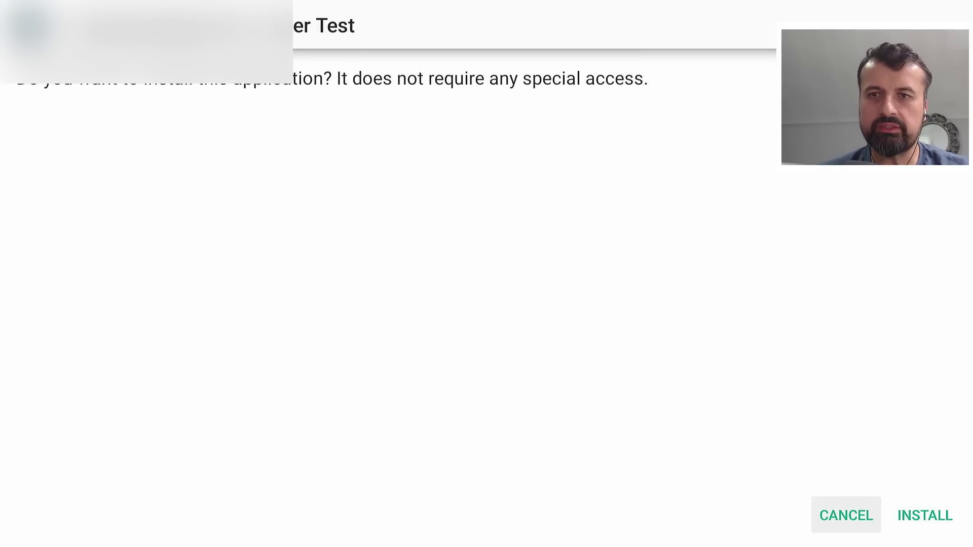
{"action": "key", "text": "Right"}
{"action": "key", "text": "Return"}
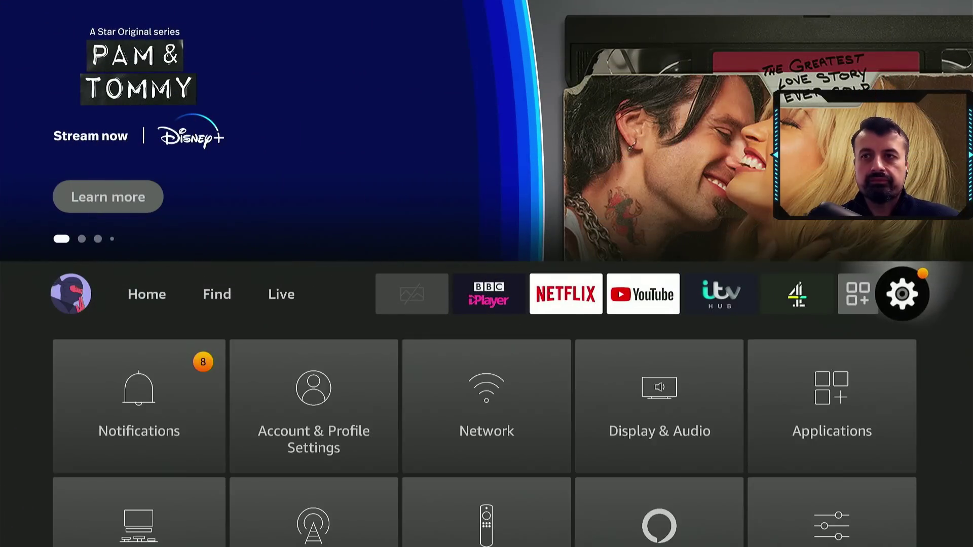
Step: Turn off Device Usage Data, Collect App Usage Data and Interest-based Ads in Preferences > Privacy Settings
{"action": "key", "text": "Down"}
{"action": "key", "text": "Down"}
{"action": "key", "text": "Right"}
{"action": "key", "text": "Right"}
{"action": "key", "text": "Right"}
{"action": "key", "text": "Right"}
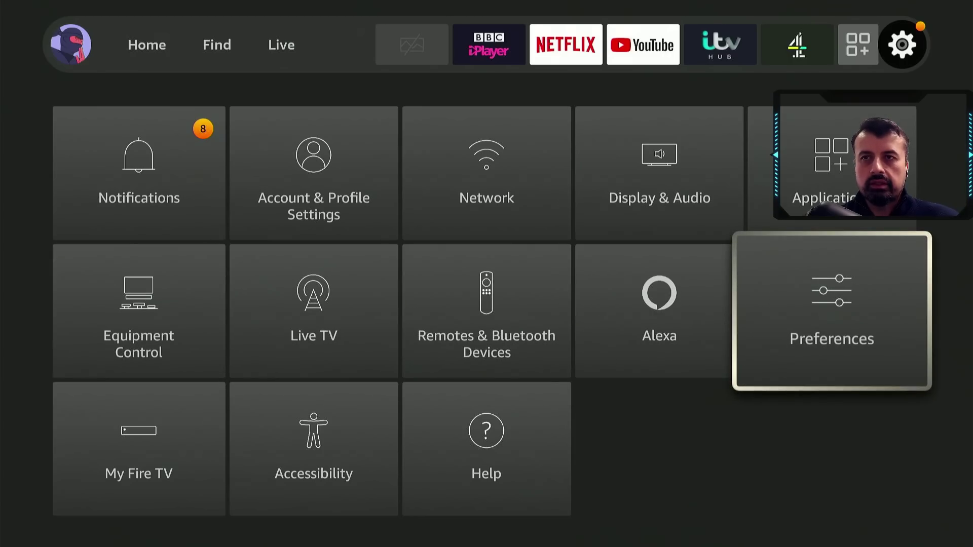
{"action": "key", "text": "Return"}
{"action": "key", "text": "Down"}
{"action": "key", "text": "Return"}
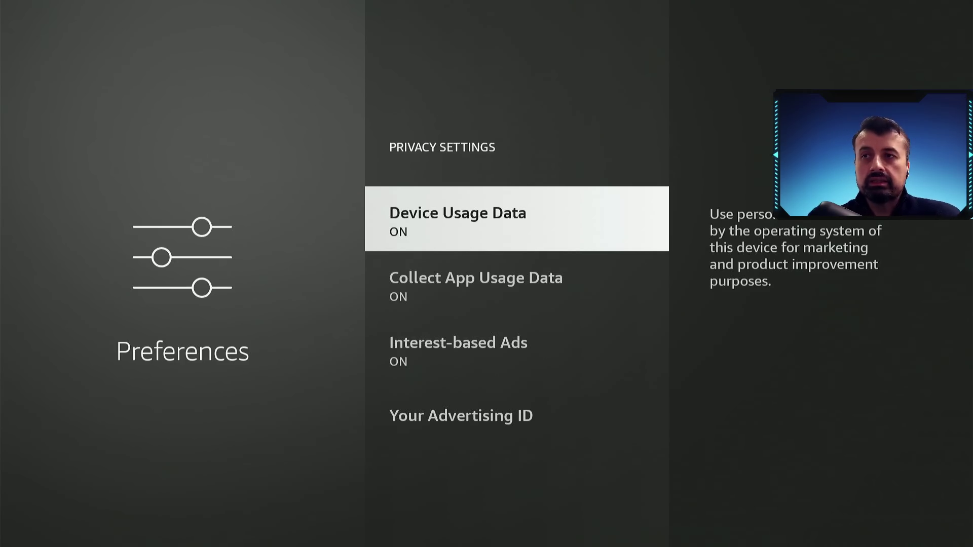
{"action": "key", "text": "Return"}
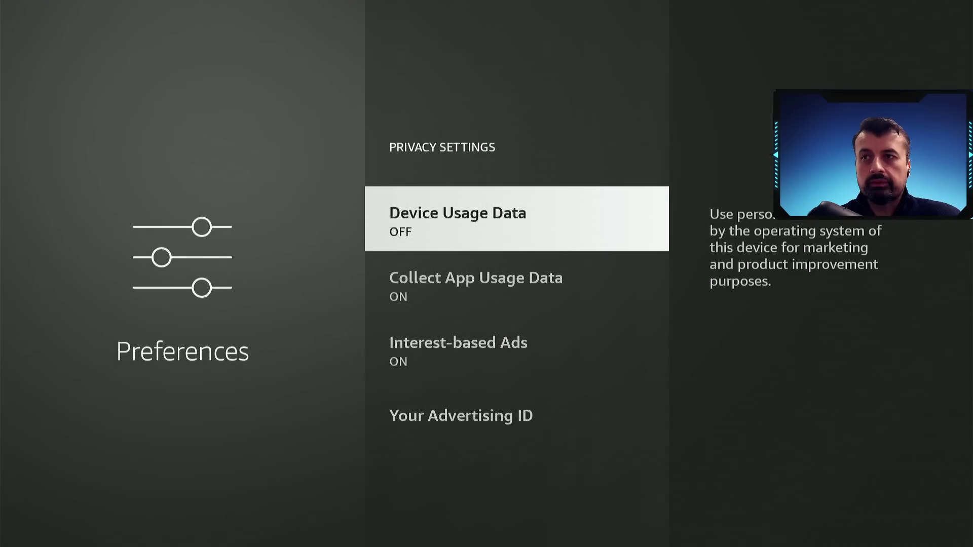
{"action": "key", "text": "Down"}
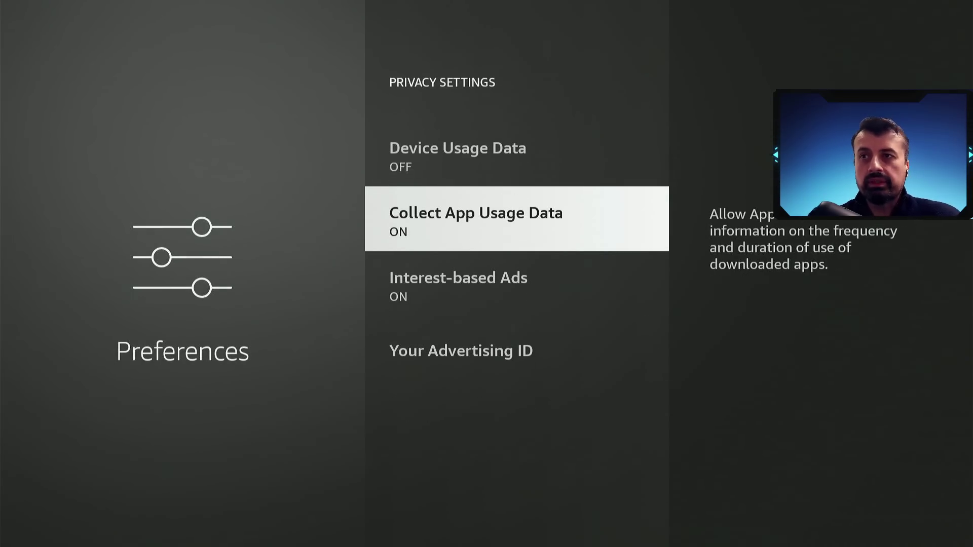
{"action": "key", "text": "Return"}
{"action": "key", "text": "Return"}
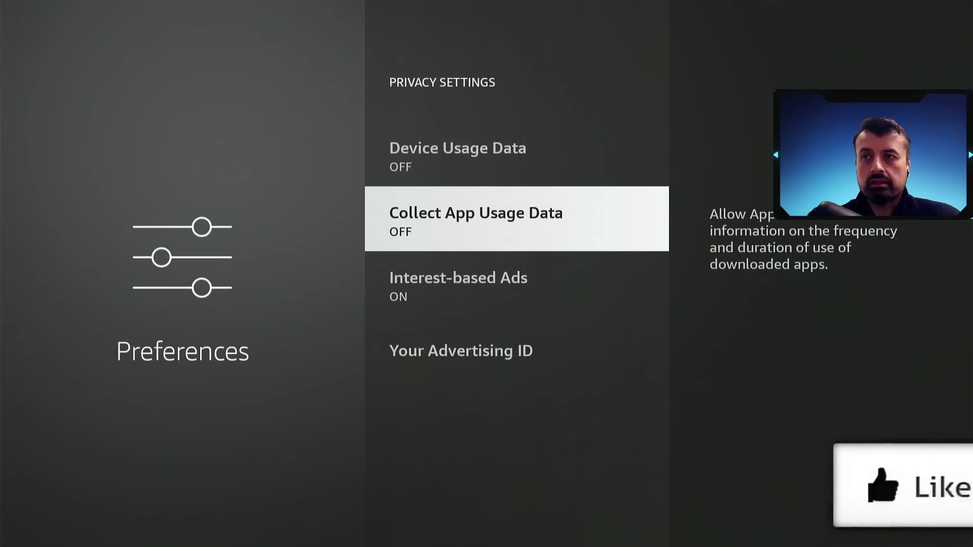
{"action": "key", "text": "Down"}
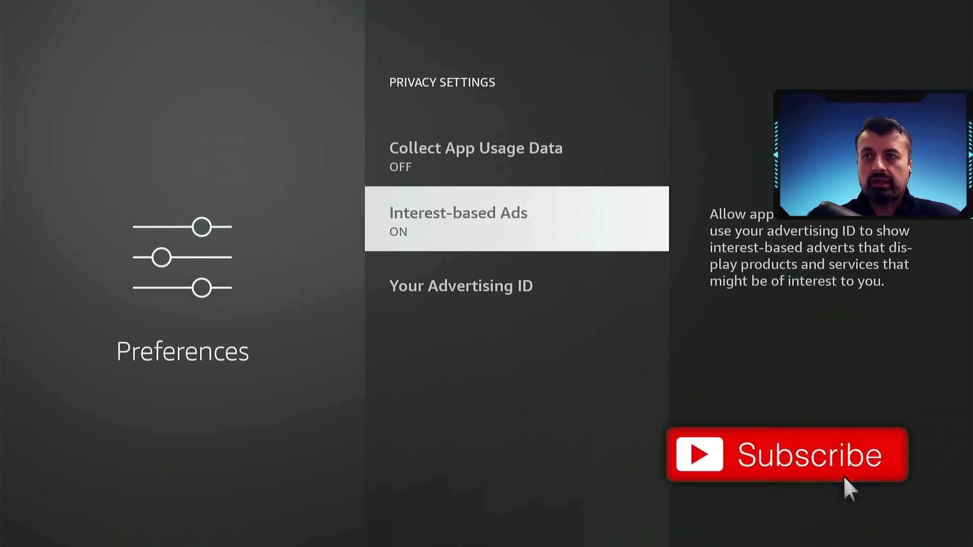
{"action": "key", "text": "Return"}
{"action": "key", "text": "Return"}
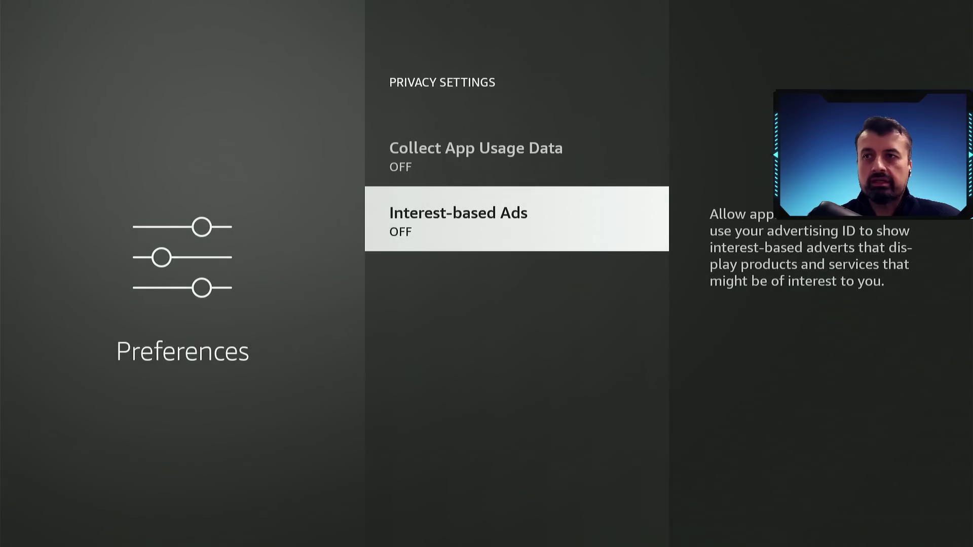
{"action": "key", "text": "Escape"}
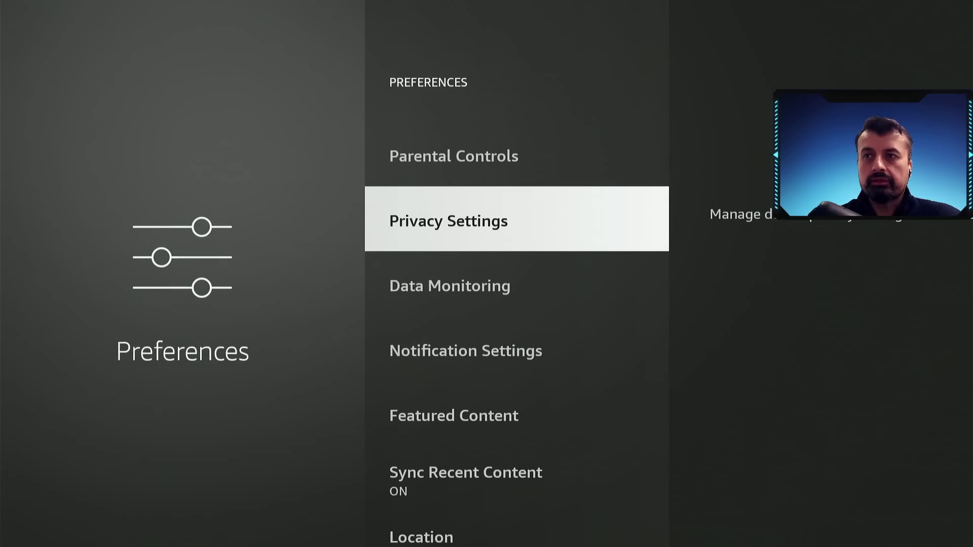
Step: Check Data Monitoring, then turn off Allow Video Autoplay and Allow Audio Autoplay under Featured Content
{"action": "key", "text": "Down"}
{"action": "key", "text": "Return"}
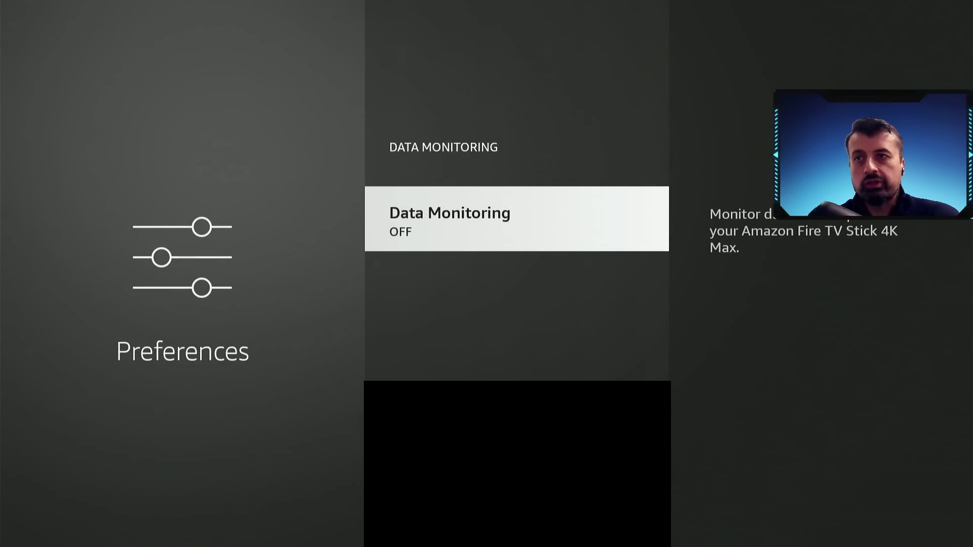
{"action": "key", "text": "Escape"}
{"action": "key", "text": "Down"}
{"action": "key", "text": "Down"}
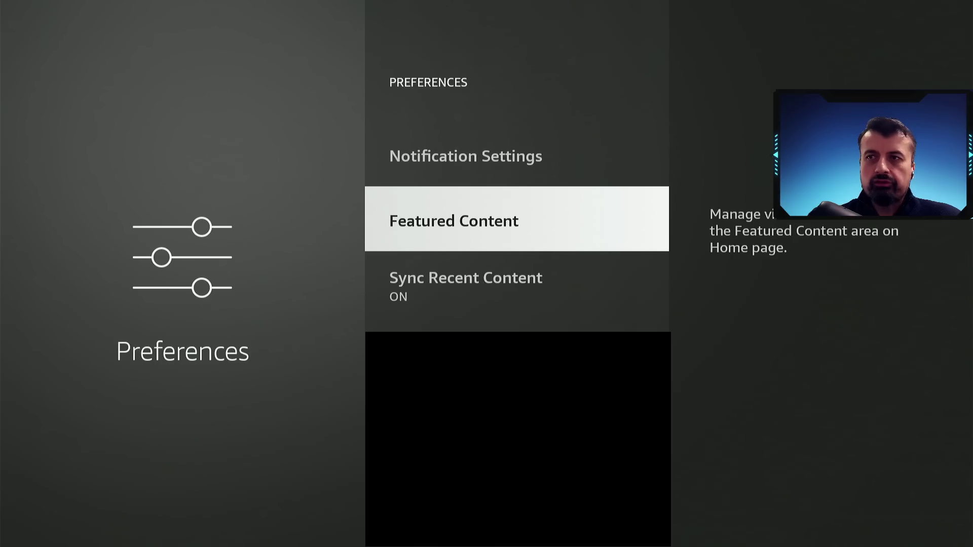
{"action": "key", "text": "Return"}
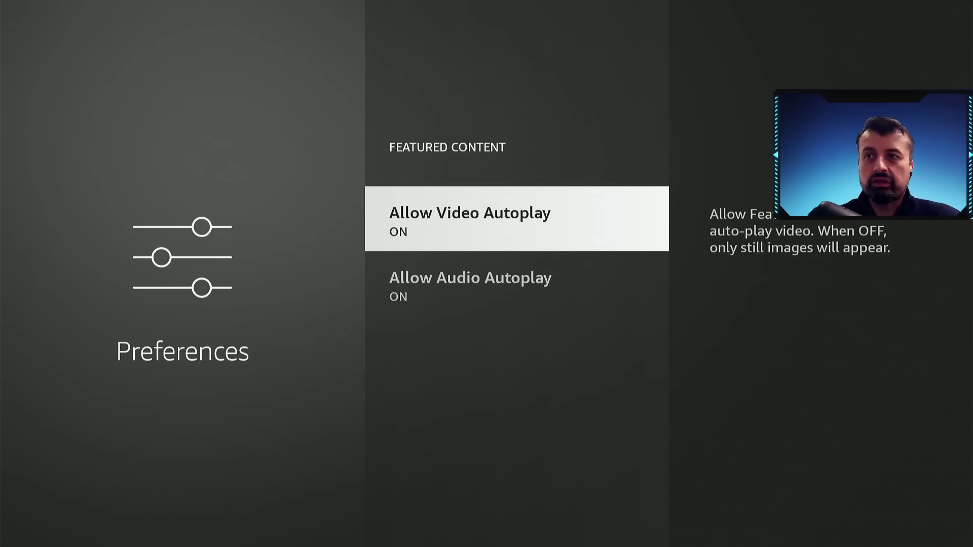
{"action": "key", "text": "Return"}
{"action": "key", "text": "Down"}
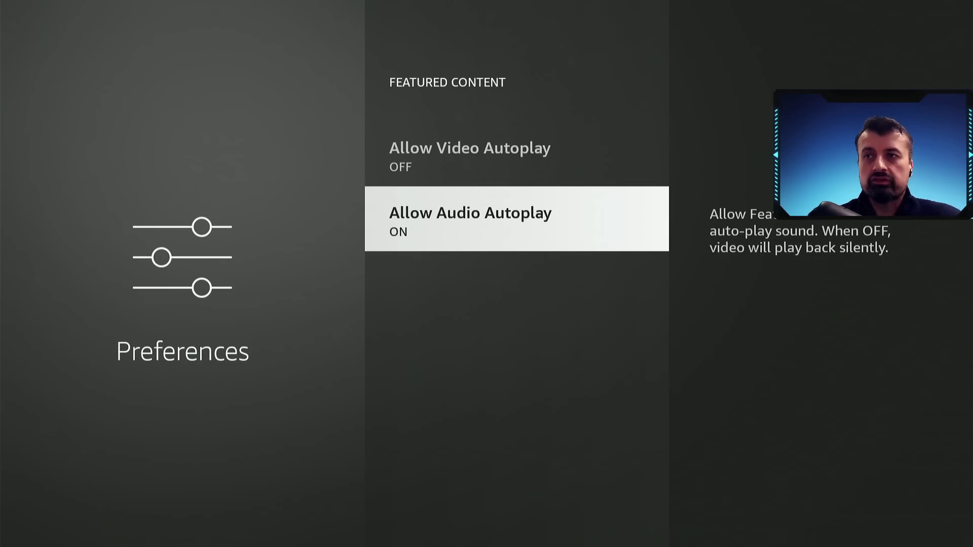
{"action": "key", "text": "Return"}
{"action": "key", "text": "Escape"}
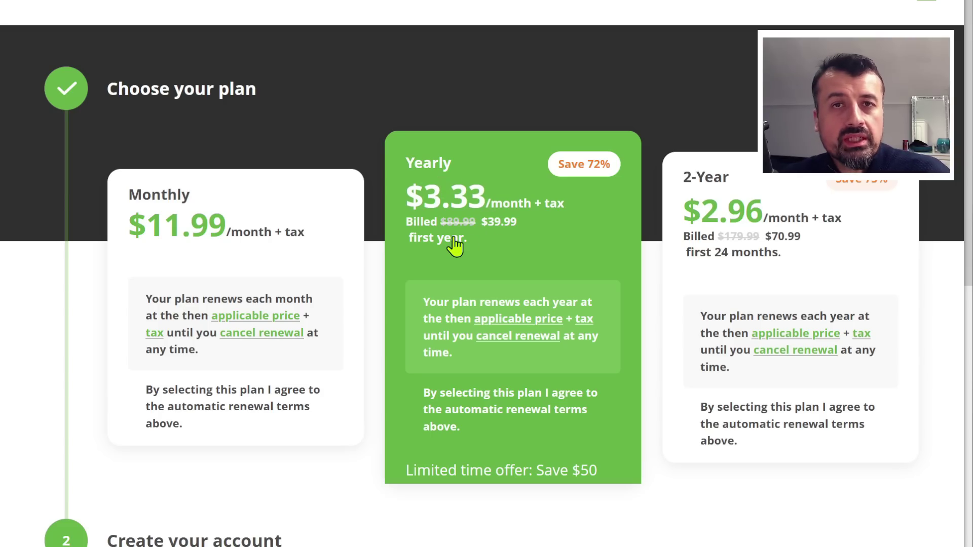
Step: Select the 2-Year plan at $2.96/month on the IPVanish checkout page
{"action": "left_click", "coordinate": [780, 278]}
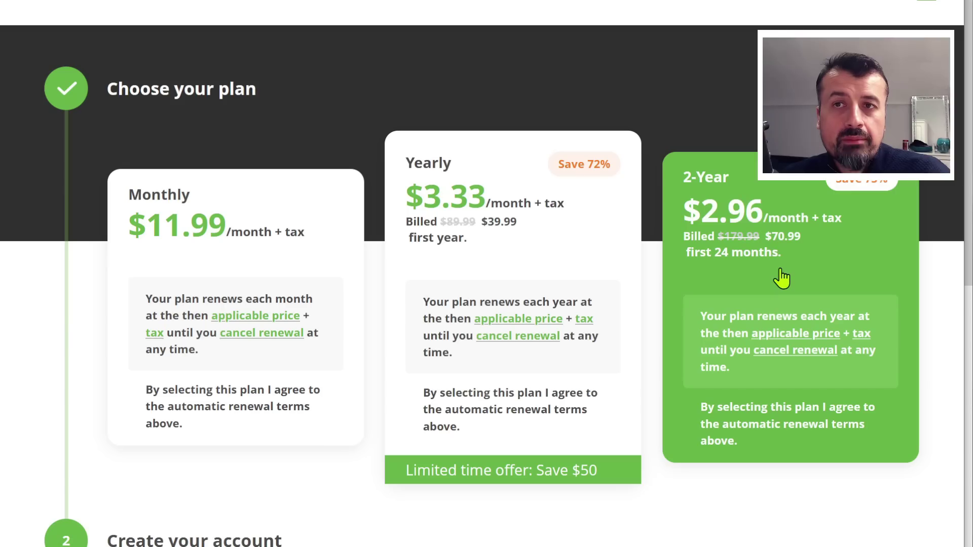